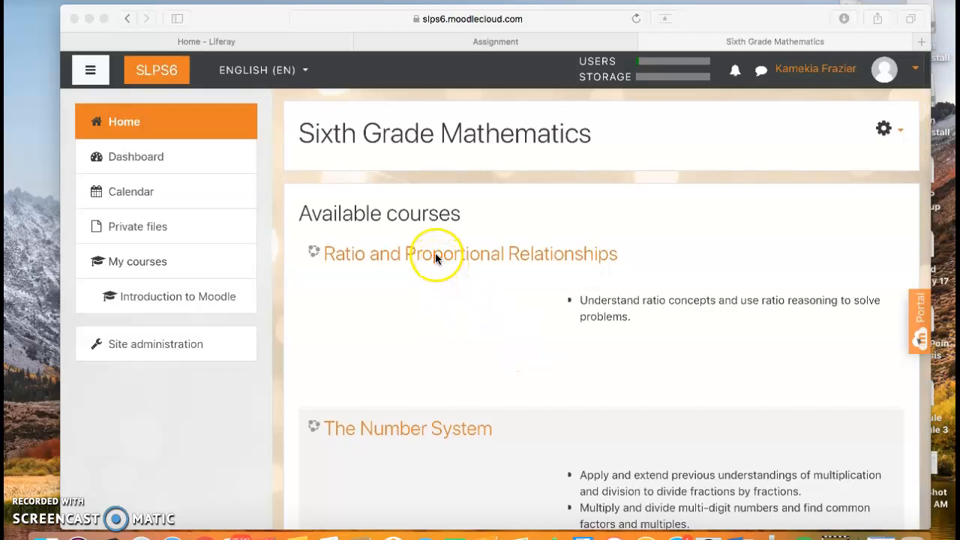
# Step: Open the Ratio and Proportional Relationships course and turn on editing for it
pyautogui.click(435, 258)
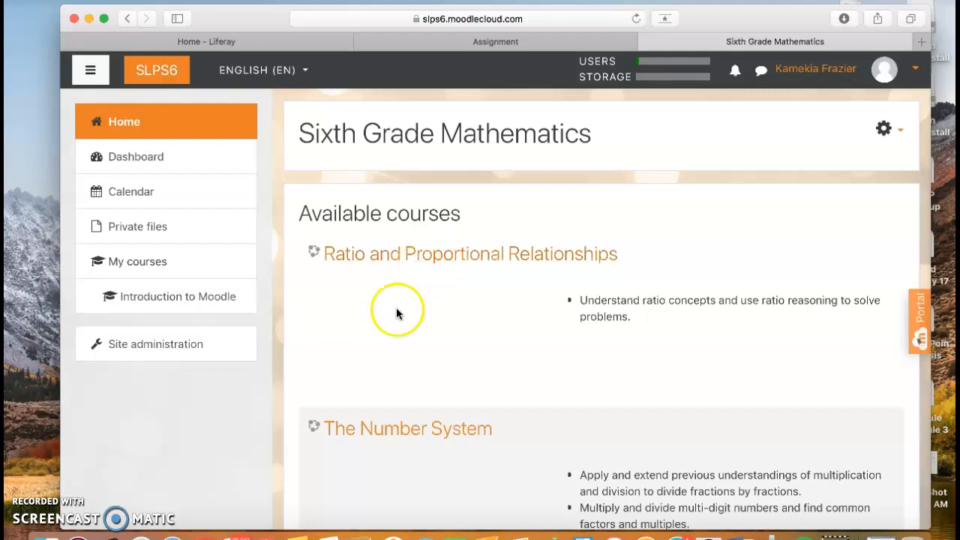
pyautogui.click(426, 253)
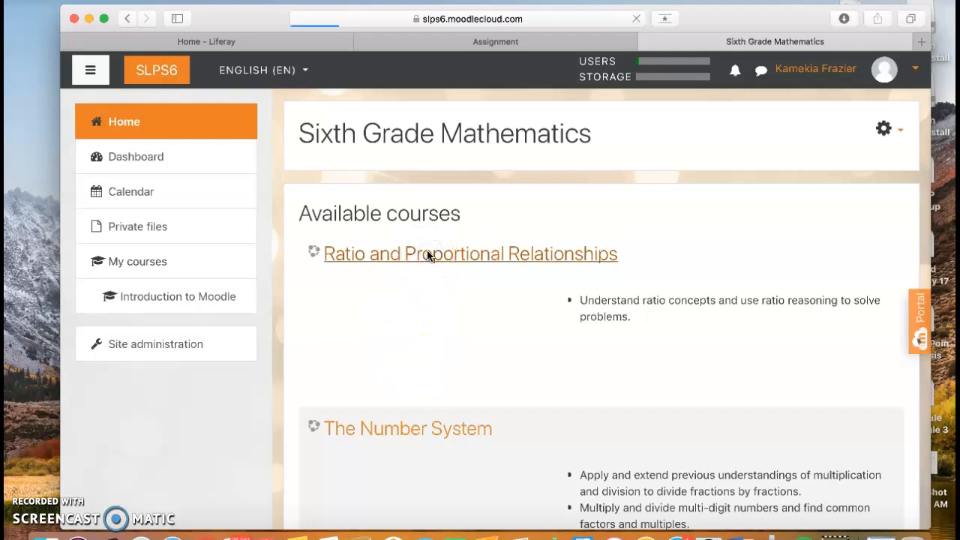
pyautogui.scroll(-2, 446, 322)
pyautogui.scroll(-5, 446, 317)
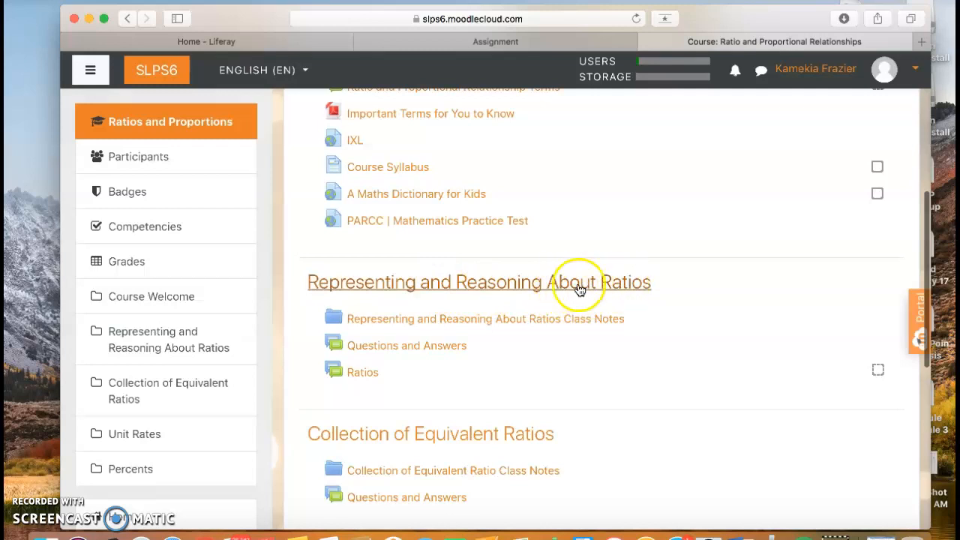
pyautogui.scroll(10, 686, 338)
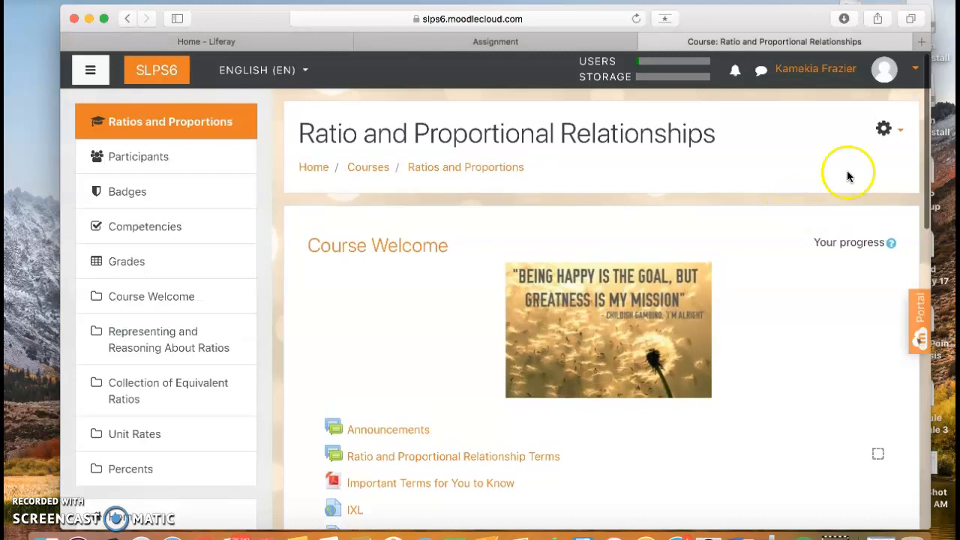
pyautogui.click(901, 132)
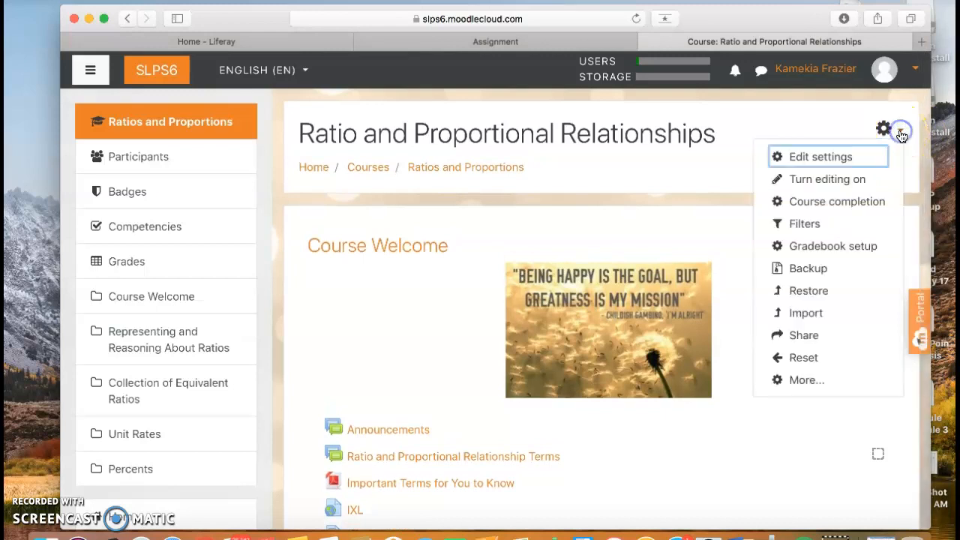
pyautogui.click(861, 183)
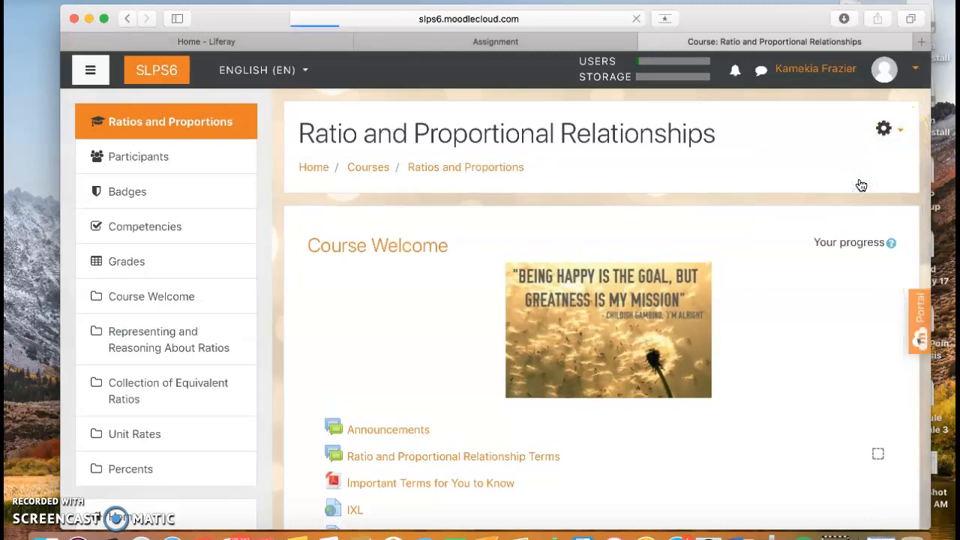
# Step: Add a new Assignment activity to the Representing and Reasoning About Ratios section
pyautogui.scroll(-3, 786, 299)
pyautogui.scroll(-4, 786, 303)
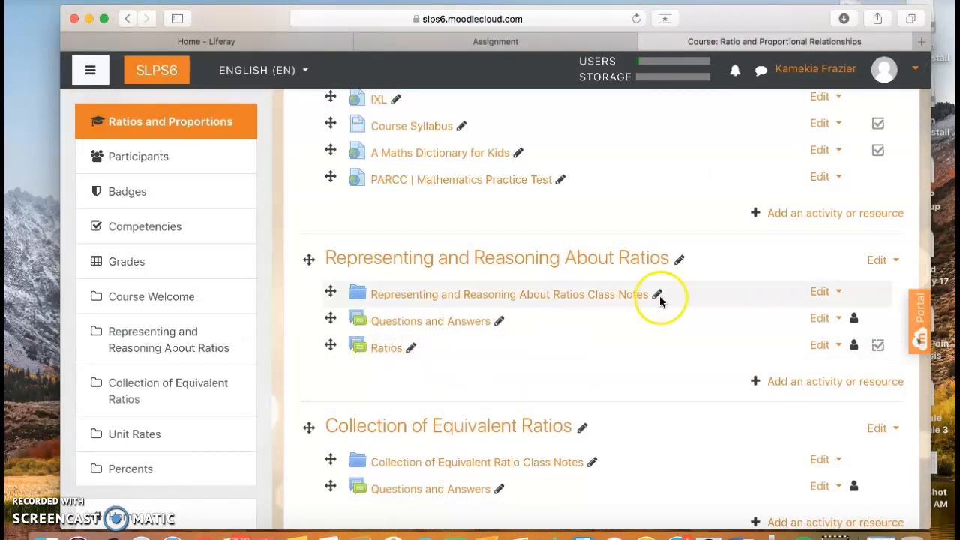
pyautogui.click(797, 390)
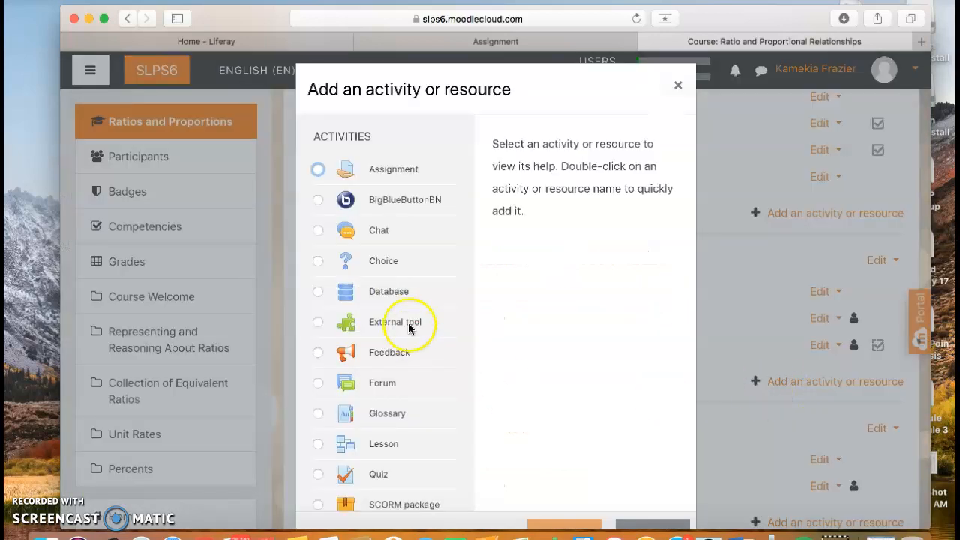
pyautogui.scroll(-5, 409, 327)
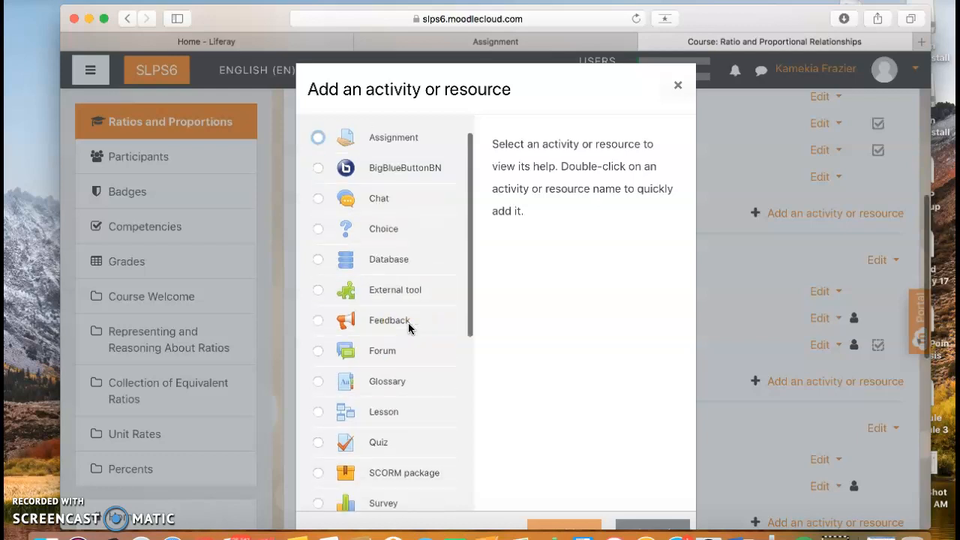
pyautogui.scroll(3, 409, 328)
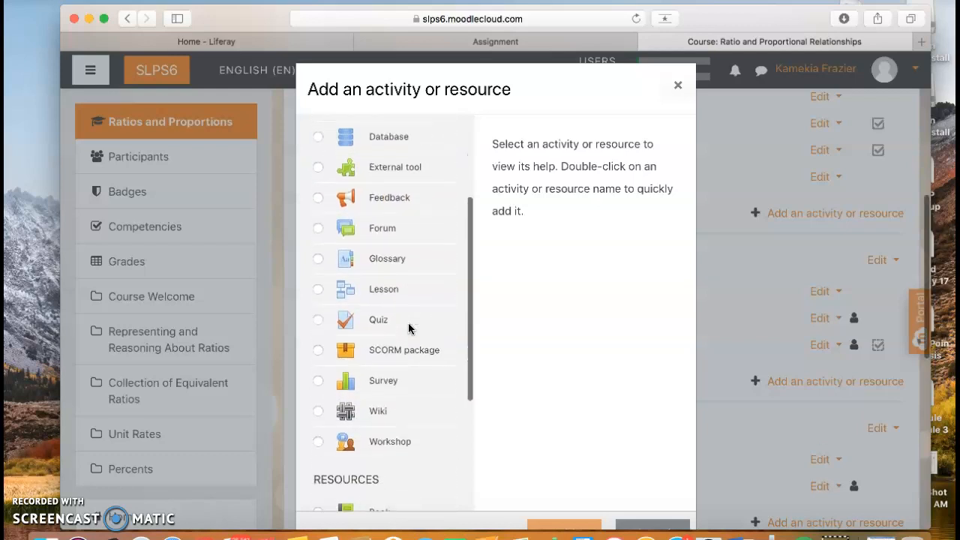
pyautogui.scroll(2, 408, 327)
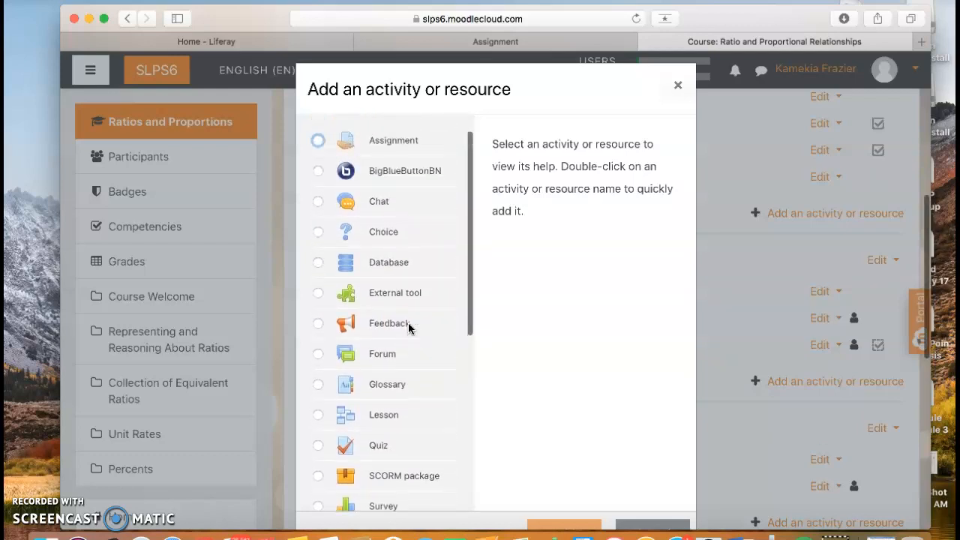
pyautogui.click(316, 169)
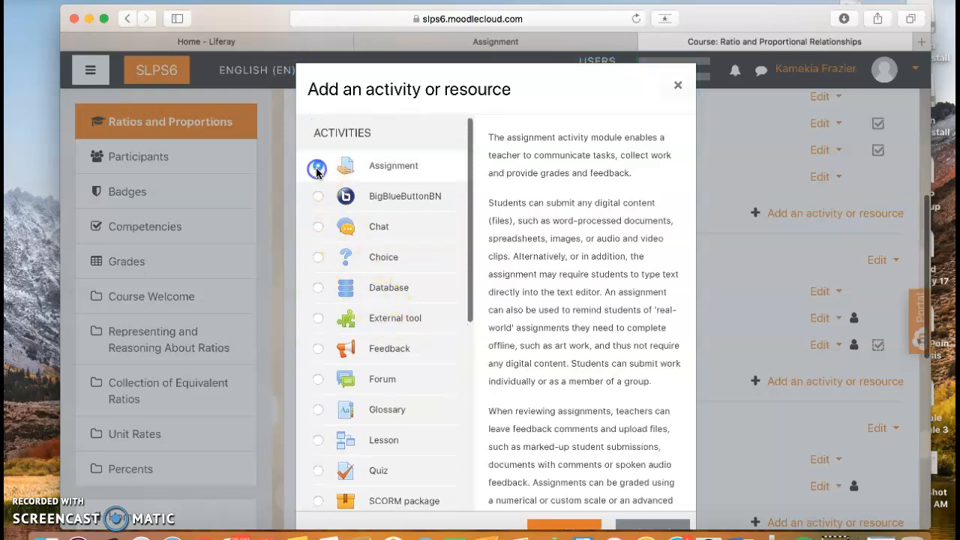
pyautogui.click(554, 524)
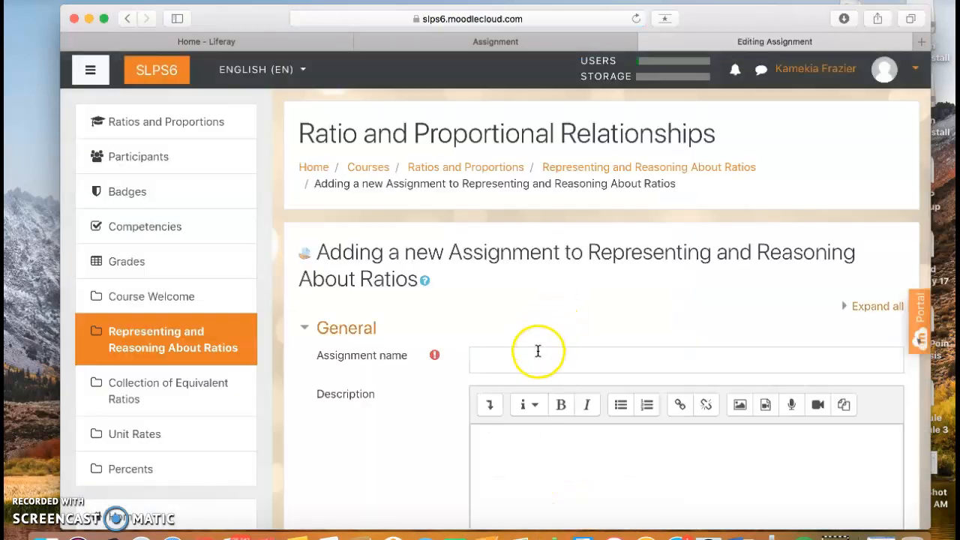
# Step: Name the assignment "Introduction to Ratios" and start its description with "Find the ratio of girls to boys in our classroom."
pyautogui.click(537, 356)
pyautogui.write('Introduction to Ratios')
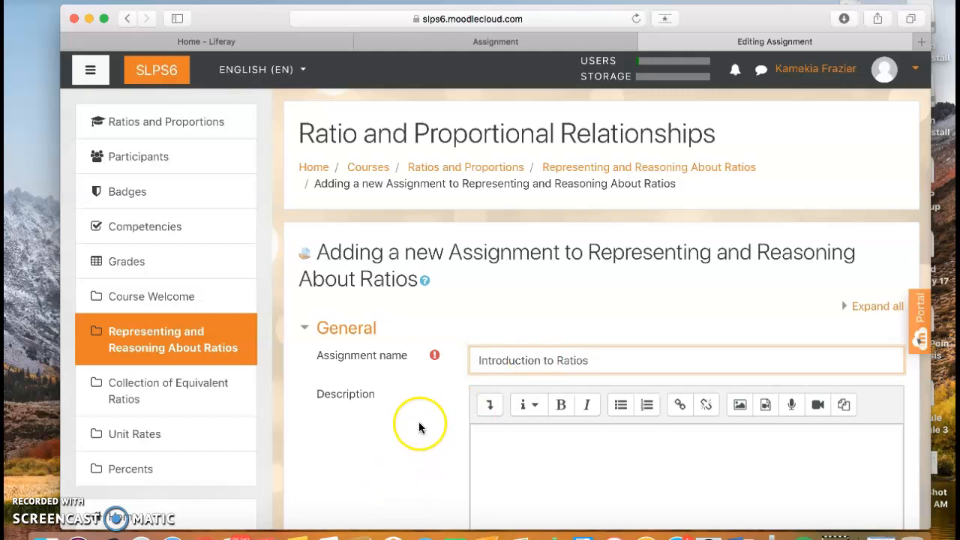
pyautogui.scroll(-5, 418, 422)
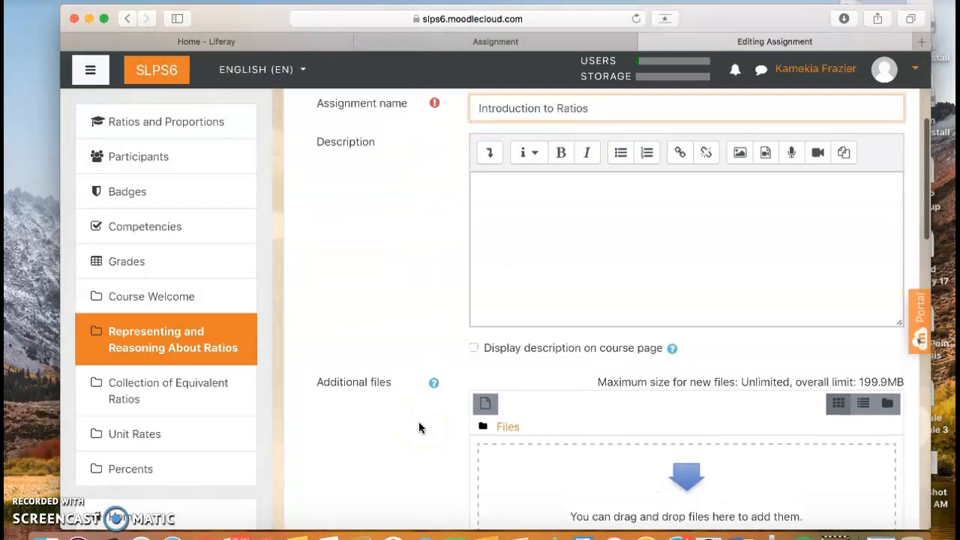
pyautogui.click(511, 206)
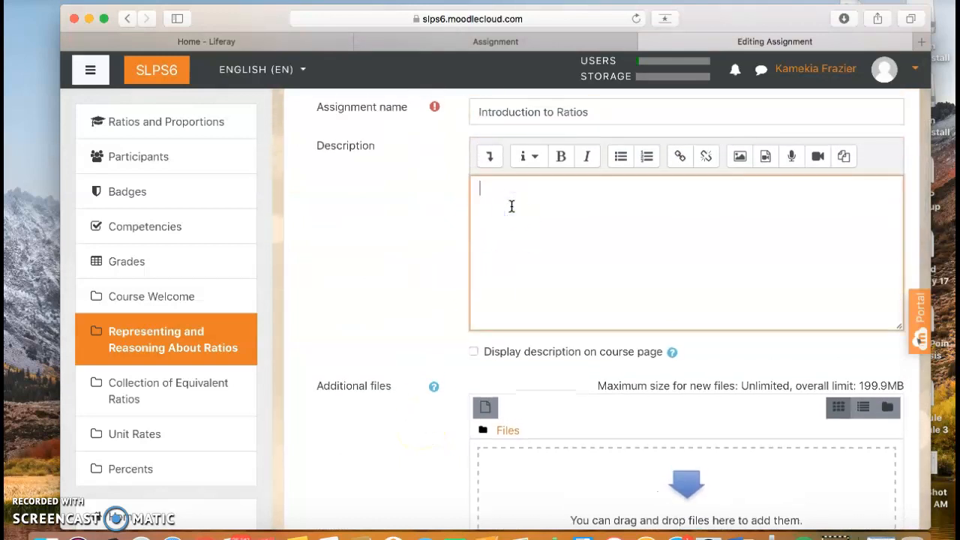
pyautogui.write('W')
pyautogui.press('BackSpace')
pyautogui.write('F')
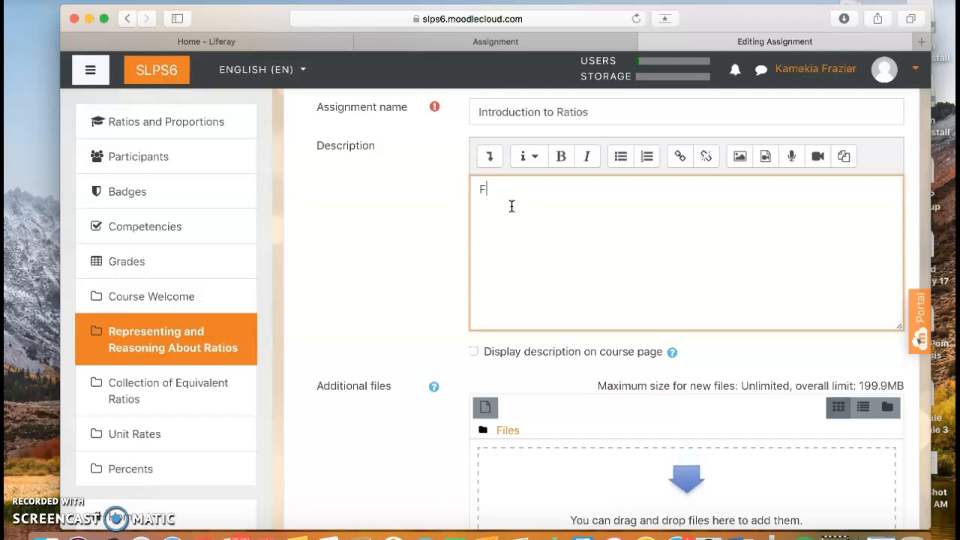
pyautogui.write('ind the ratio')
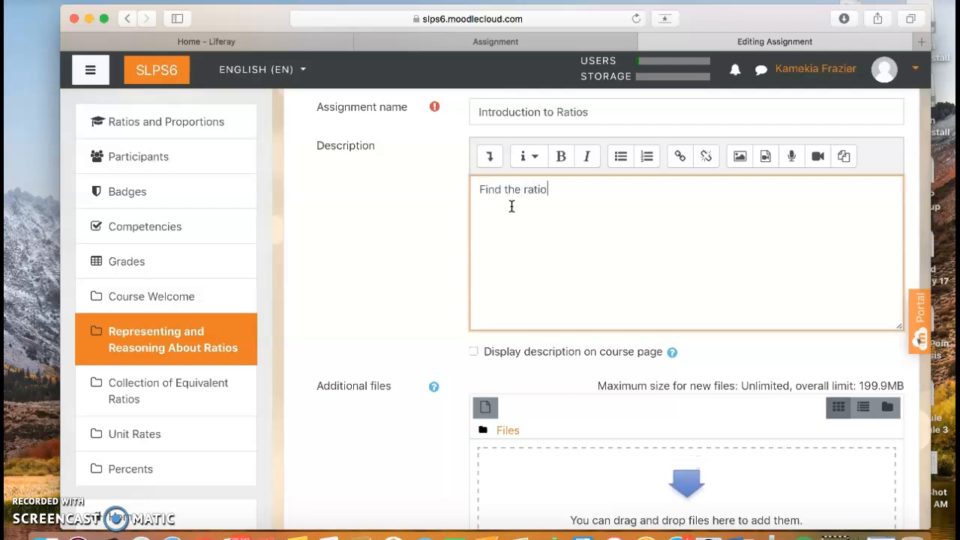
pyautogui.write(' of girls to boys in our')
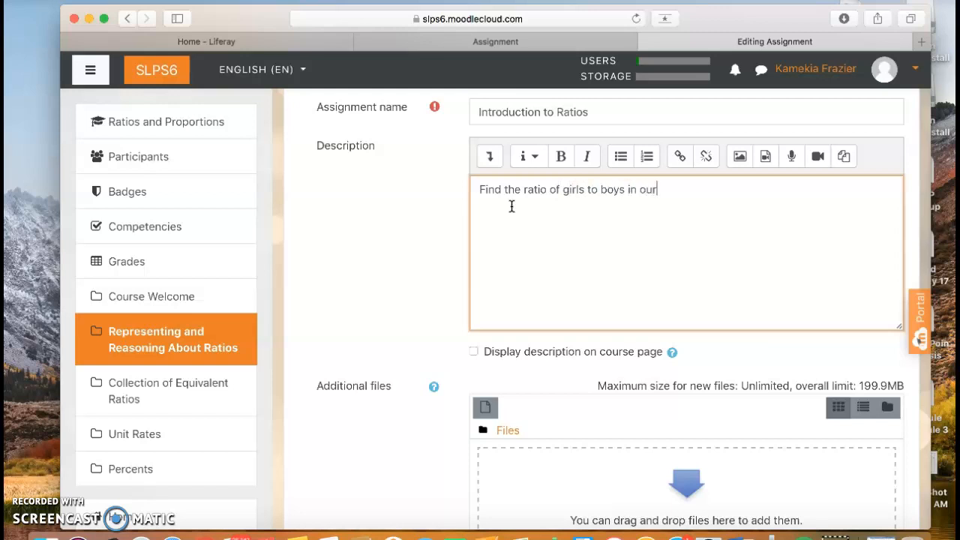
pyautogui.write(' classroo')
# Step: Add a second description paragraph reading "Find the ratio of boys to girls in our classroom."
pyautogui.write('atio')
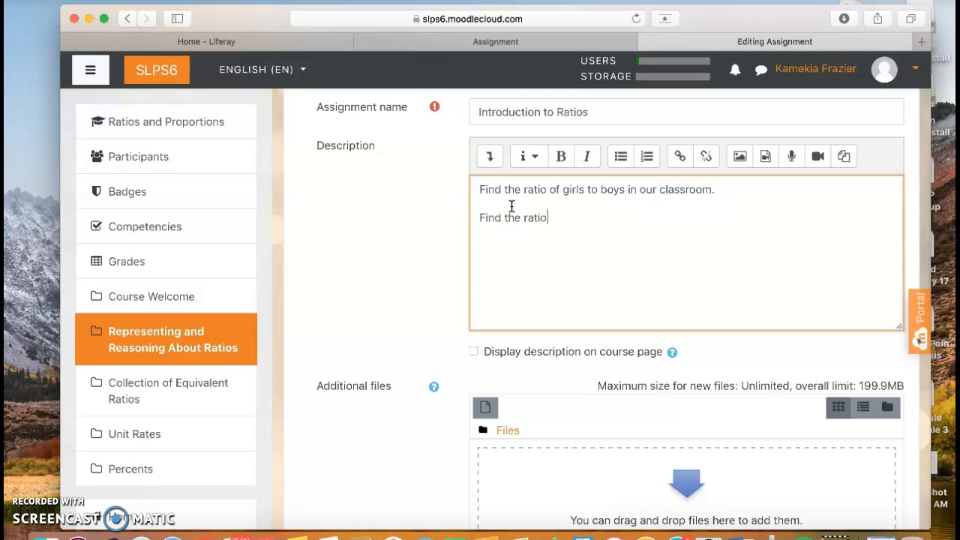
pyautogui.write(' of boys to girls')
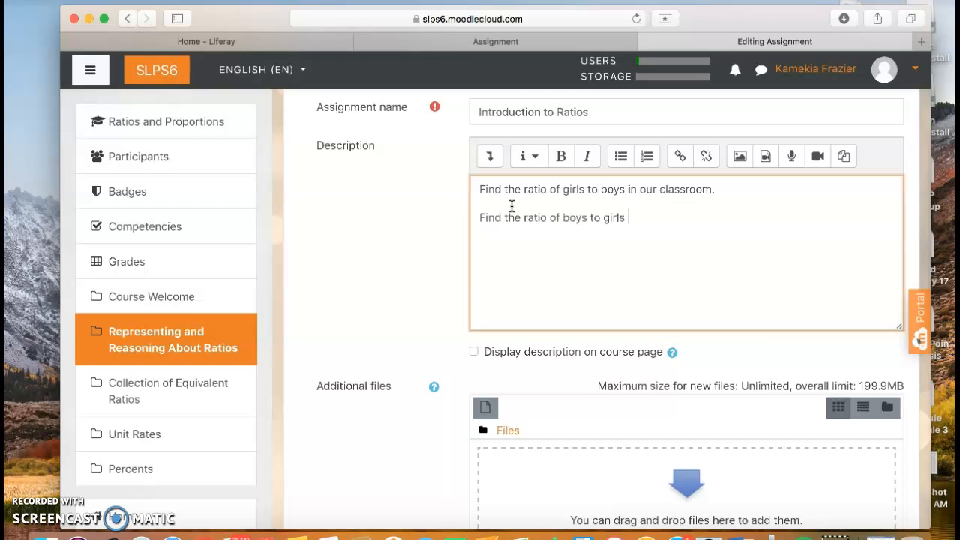
pyautogui.write(' in our classroom.')
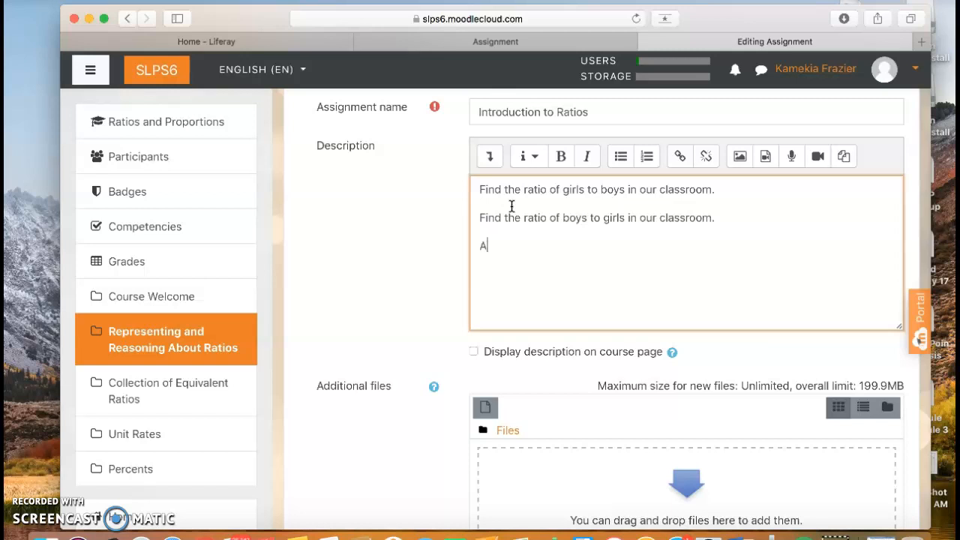
# Step: Add a third description paragraph: "Compare the two ratios. Does these ratios represent the same thing, explain why or why not?"
pyautogui.write('Compar')
pyautogui.press('BackSpace')
pyautogui.press('BackSpace')
pyautogui.write('two ratios.')
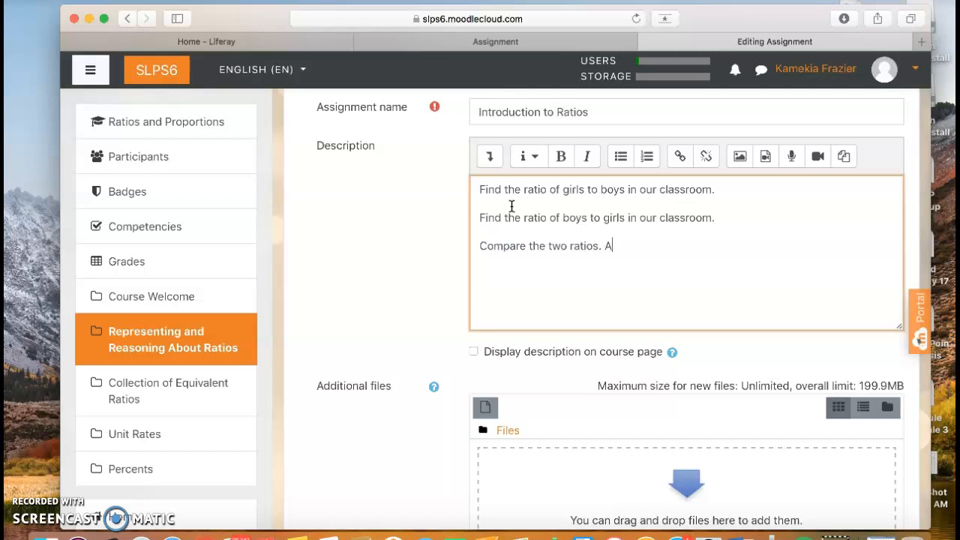
pyautogui.write('Does these ratiosrep')
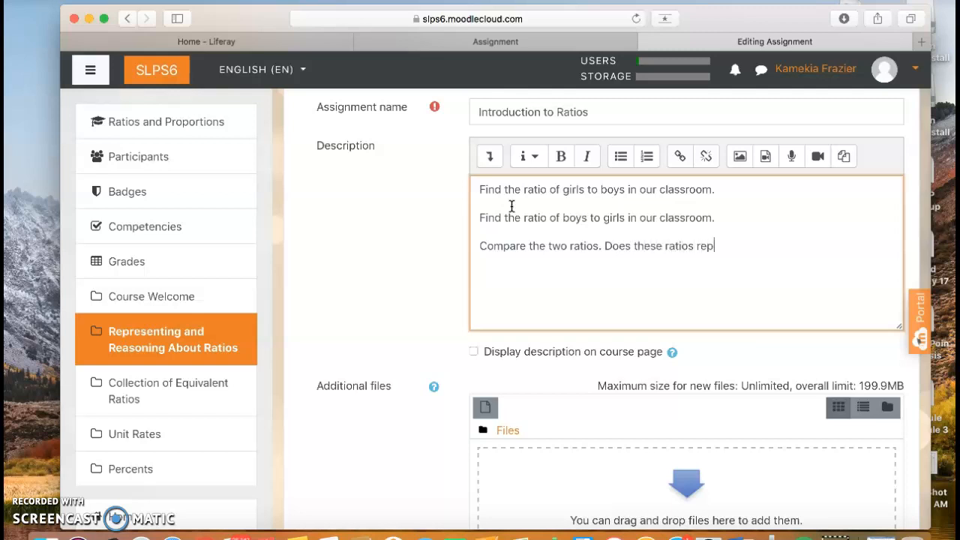
pyautogui.write('resent the same thing')
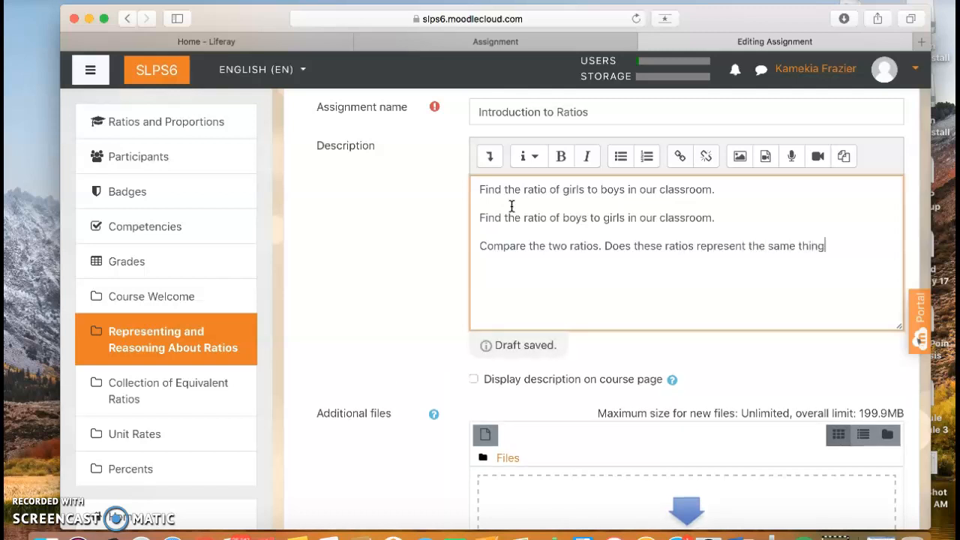
pyautogui.write(', explain why or why not?')
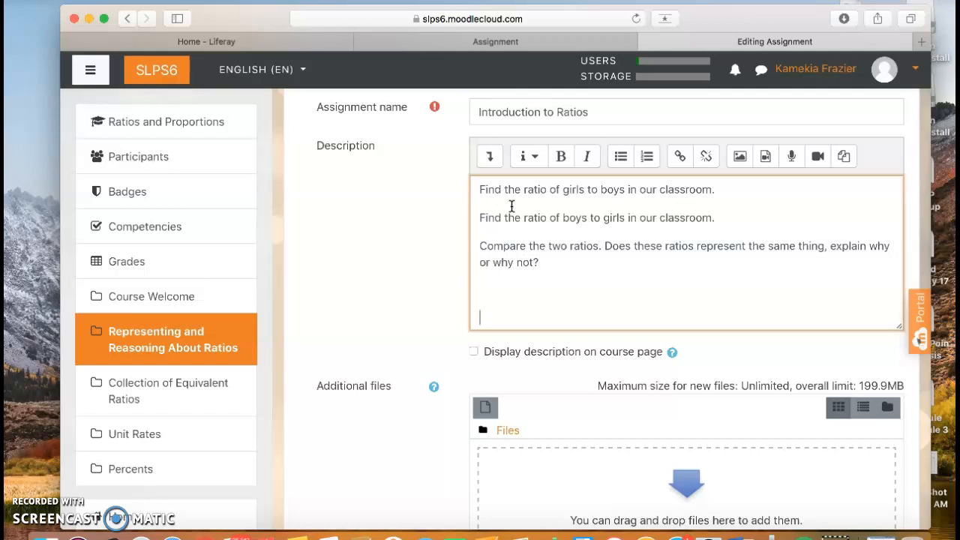
# Step: End the description with the line "Hint: Does order matter when describing ratios?", set apart by blank space and formatted in italics
pyautogui.write('Does order matter when')
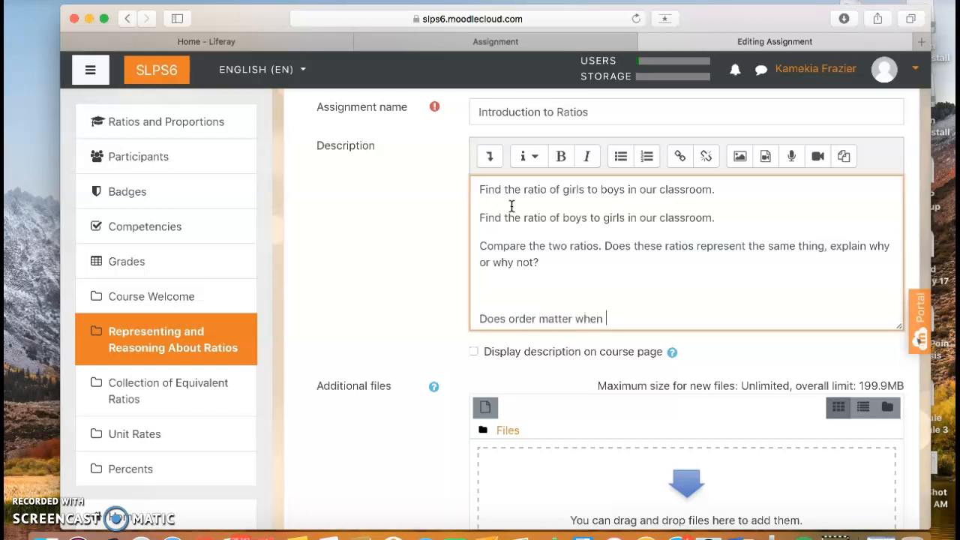
pyautogui.write(' describing ratios?')
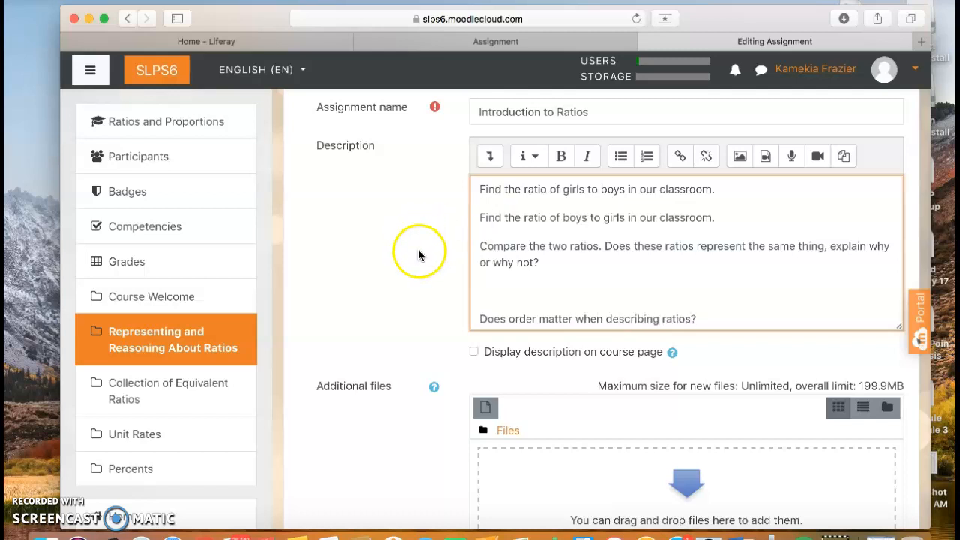
pyautogui.click(480, 318)
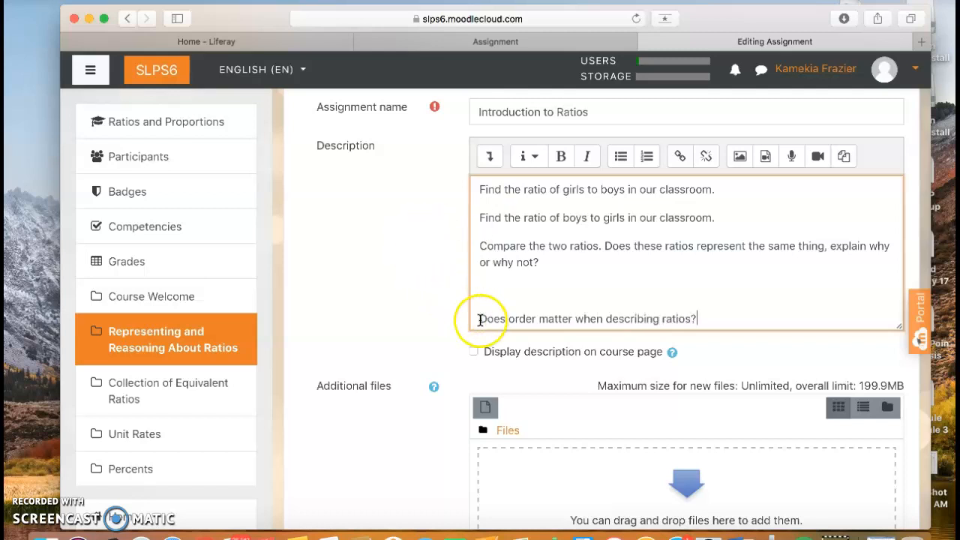
pyautogui.write('Hint:')
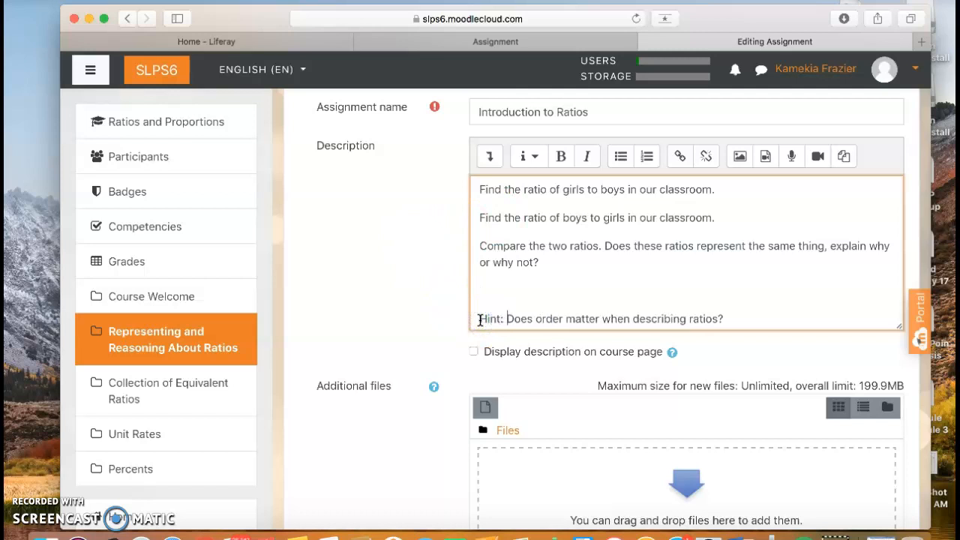
pyautogui.moveTo(735, 322); pyautogui.dragTo(471, 306)
pyautogui.click(585, 156)
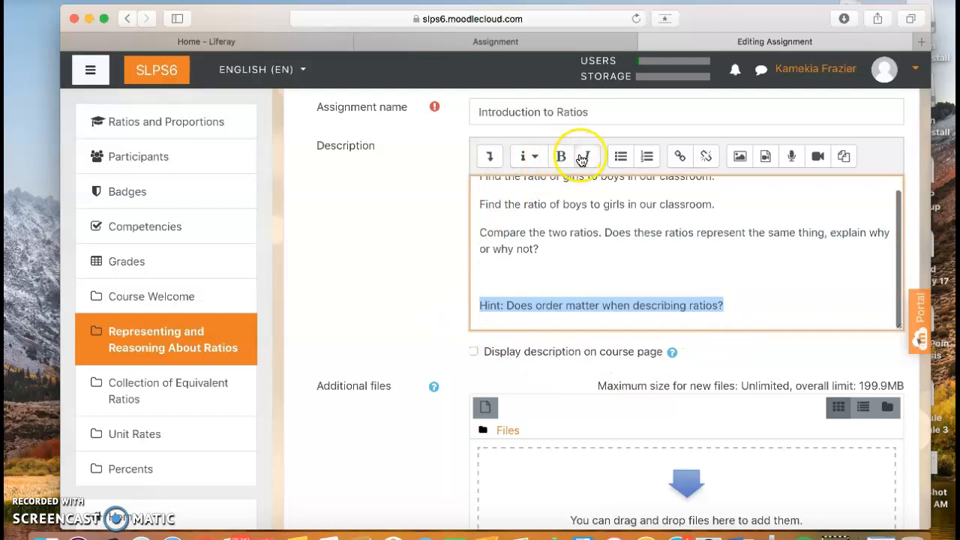
# Step: Set the hour of the assignment's due date to 12 in the availability settings
pyautogui.scroll(-5, 746, 303)
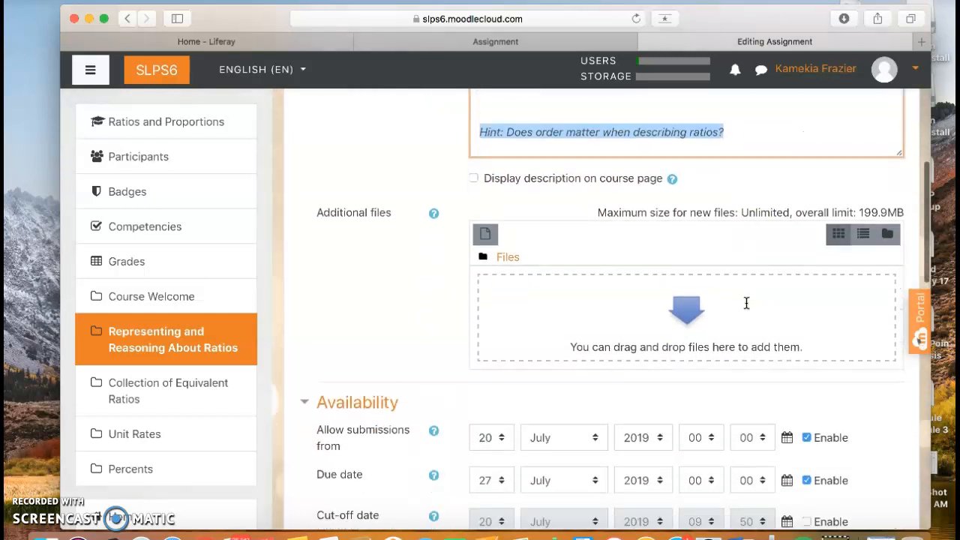
pyautogui.scroll(-2, 746, 303)
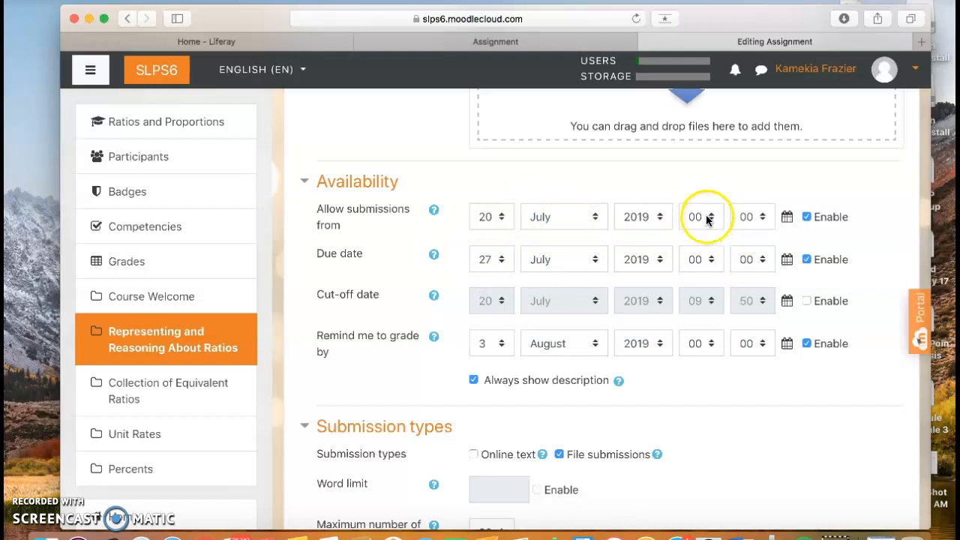
pyautogui.click(708, 259)
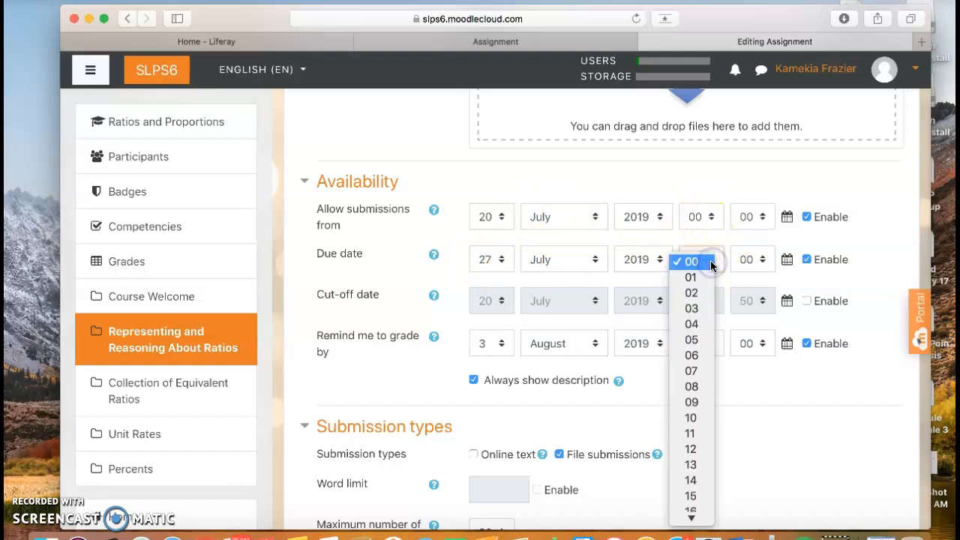
pyautogui.click(698, 448)
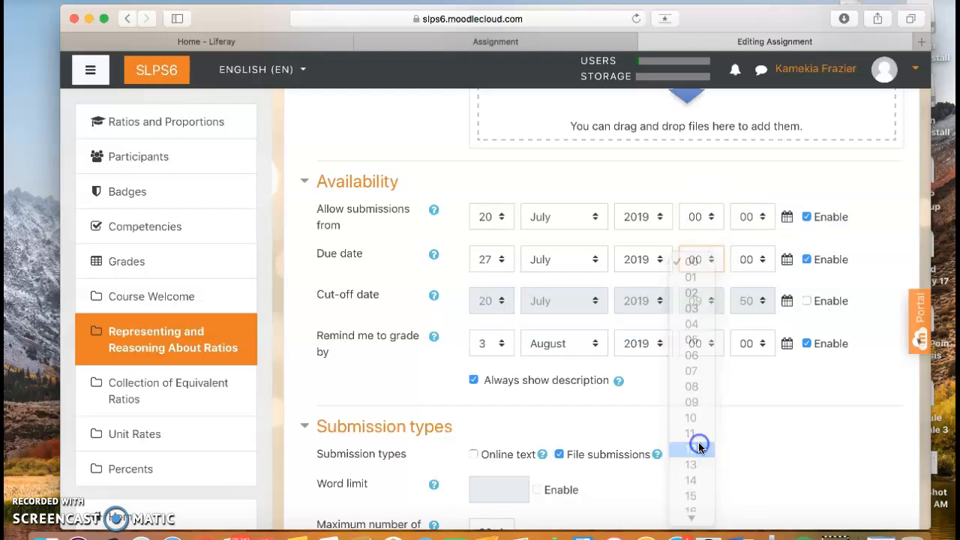
# Step: Set the assignment's submission types to online text, turning off file submissions
pyautogui.scroll(-5, 720, 370)
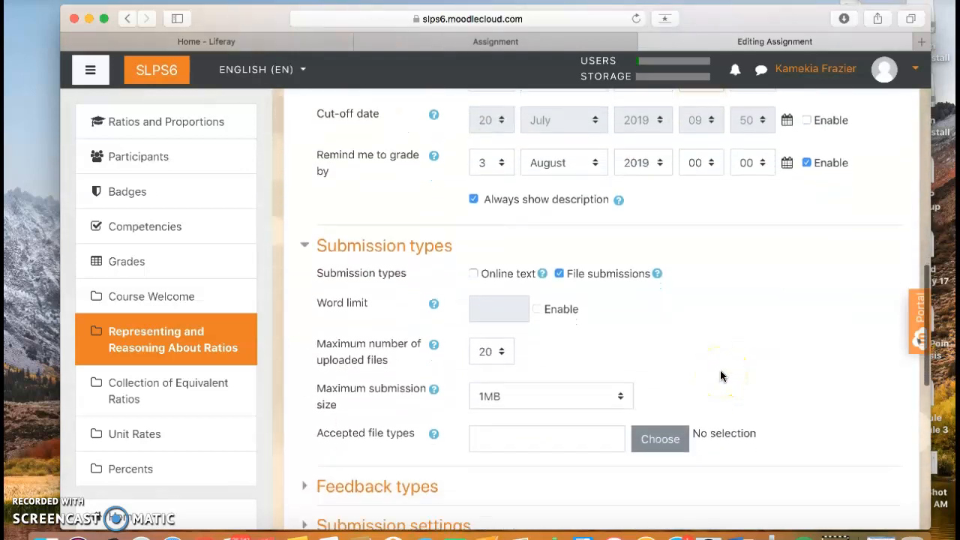
pyautogui.scroll(-2, 720, 370)
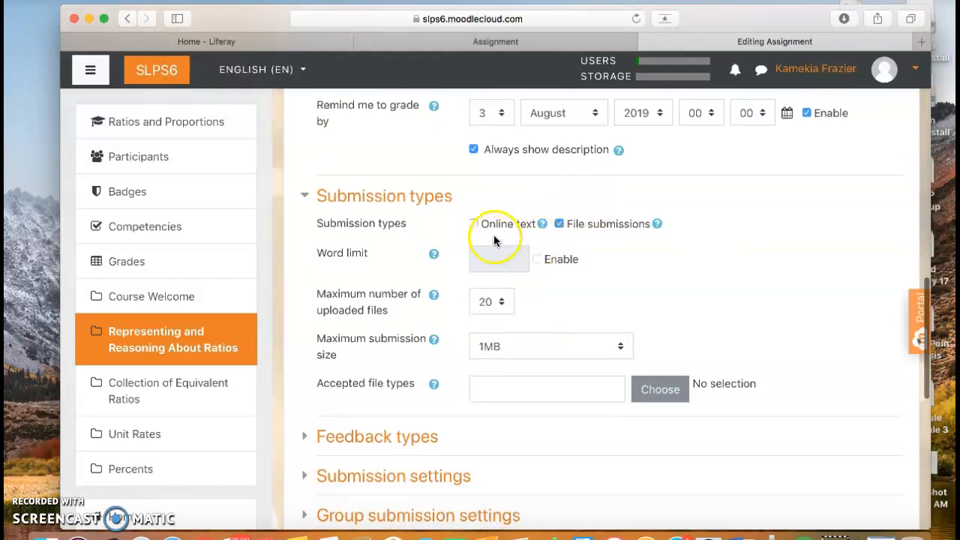
pyautogui.click(475, 224)
pyautogui.click(561, 224)
# Step: Set the assignment's maximum grade to 10 points in the grade settings
pyautogui.scroll(-8, 551, 305)
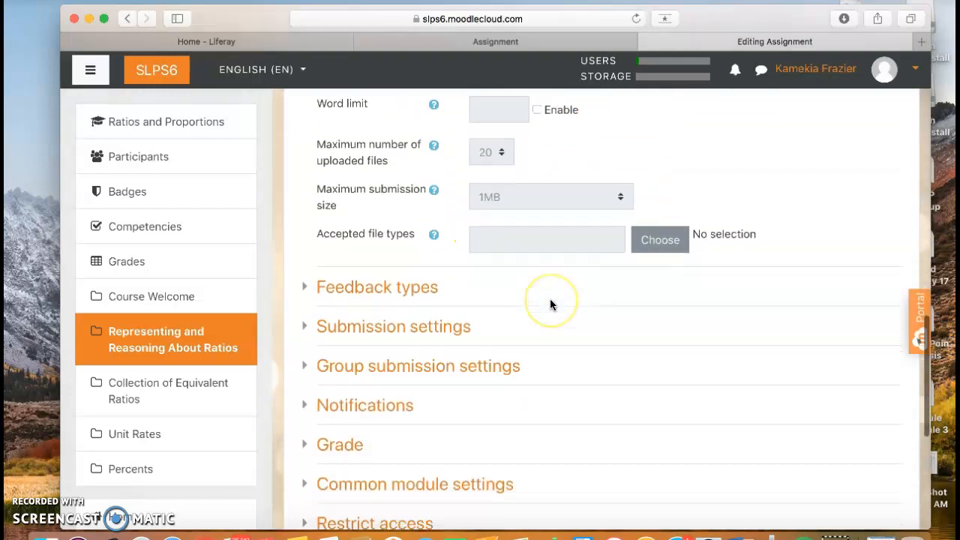
pyautogui.click(351, 316)
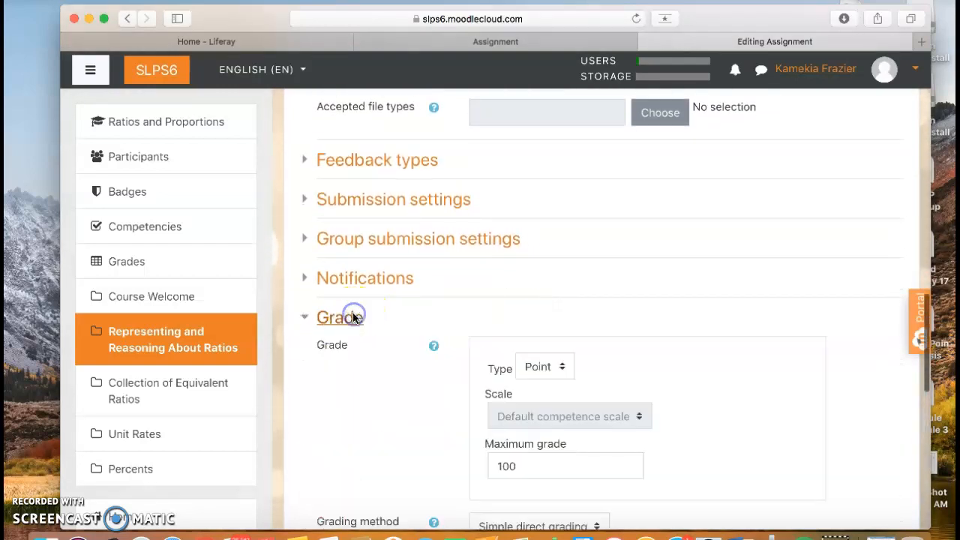
pyautogui.scroll(-6, 358, 397)
pyautogui.scroll(1, 535, 178)
pyautogui.click(541, 182)
pyautogui.click(546, 288)
pyautogui.press('BackSpace')
pyautogui.click(708, 425)
# Step: Save the Introduction to Ratios assignment and display it
pyautogui.scroll(-4, 708, 425)
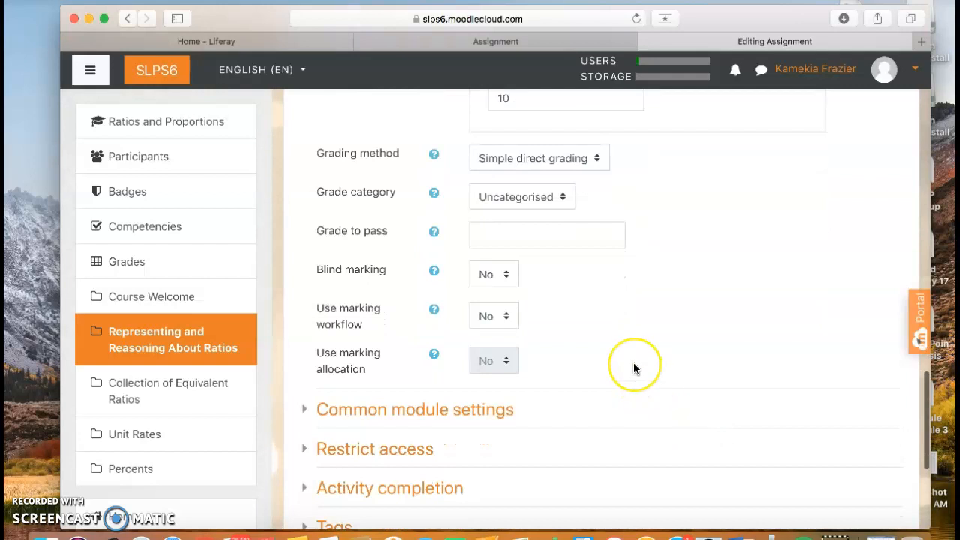
pyautogui.scroll(-2, 634, 366)
pyautogui.scroll(-5, 633, 368)
pyautogui.click(681, 327)
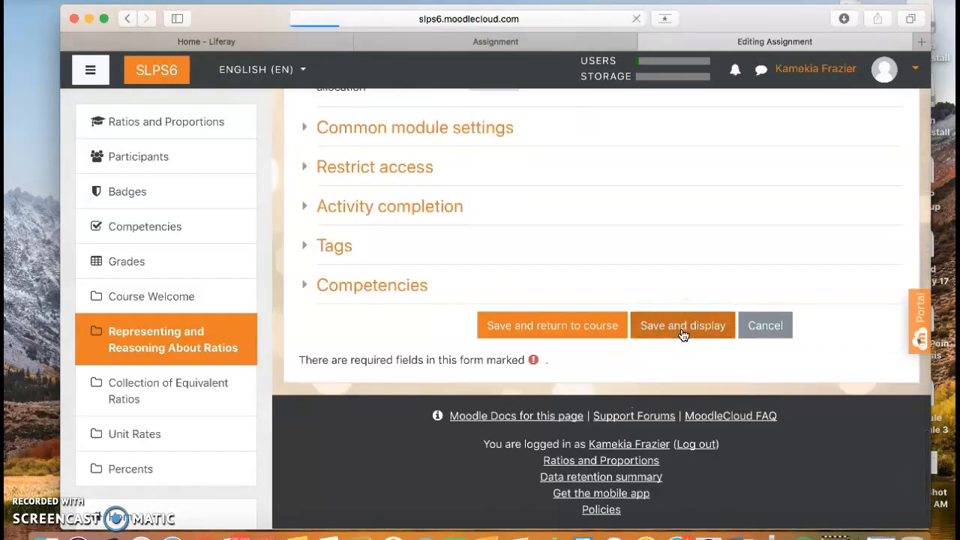
# Step: Review the saved assignment's description, grading summary and due date on its page
pyautogui.click(607, 367)
pyautogui.scroll(-1, 607, 367)
pyautogui.scroll(-5, 608, 372)
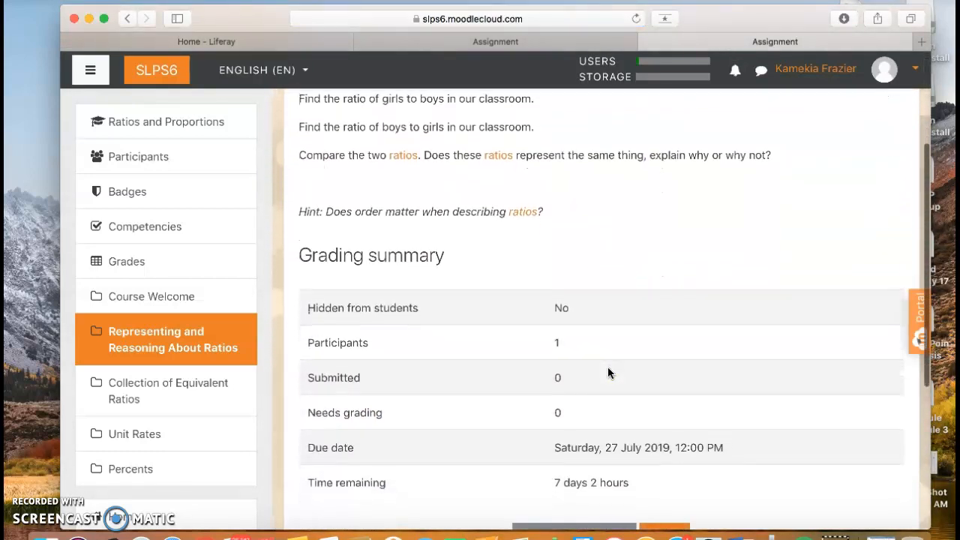
pyautogui.scroll(-3, 675, 461)
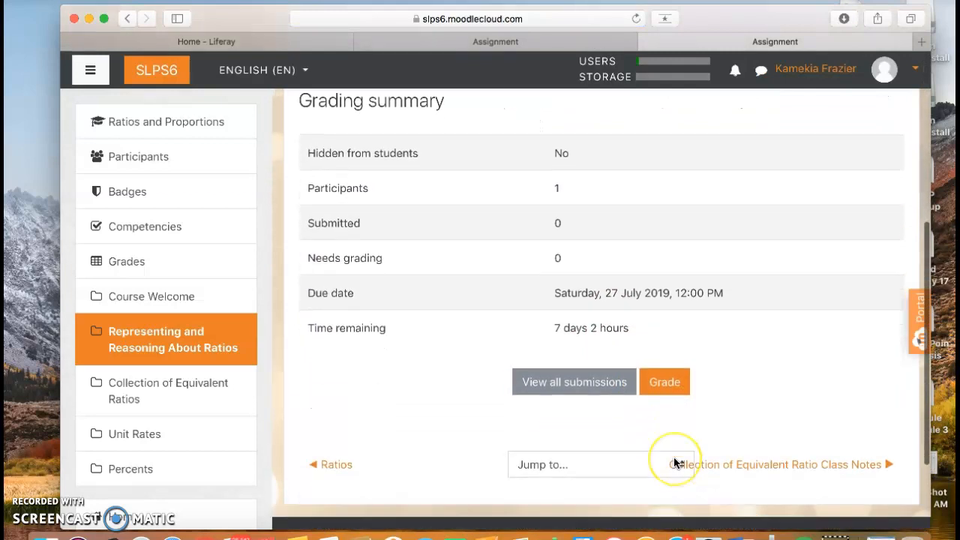
pyautogui.scroll(5, 673, 459)
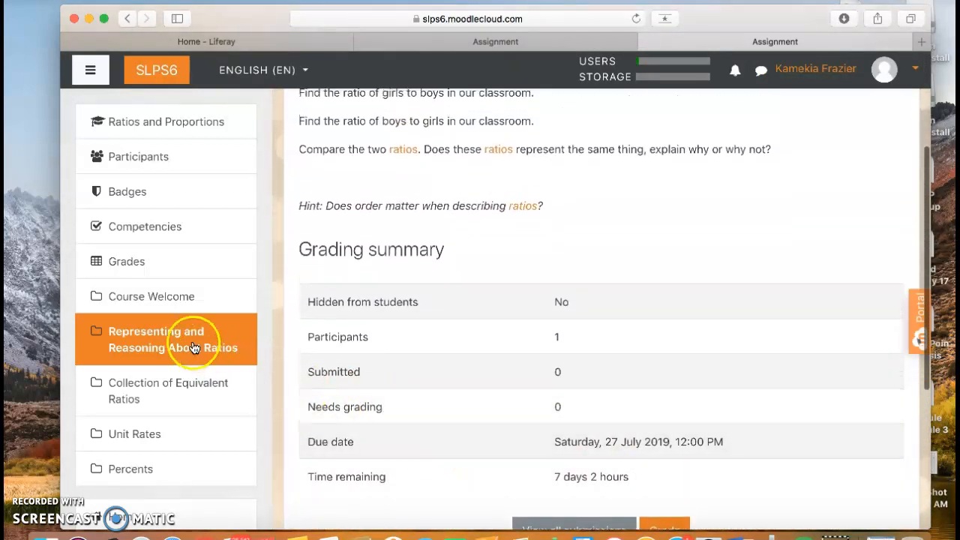
pyautogui.scroll(-2, 484, 332)
pyautogui.scroll(-4, 484, 330)
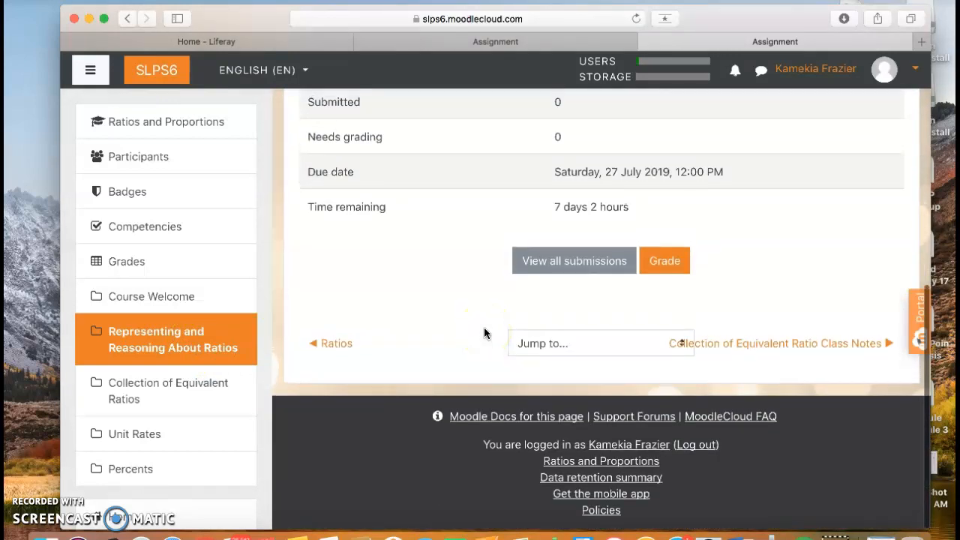
# Step: Return to the course page at the Representing and Reasoning About Ratios section
pyautogui.click(335, 343)
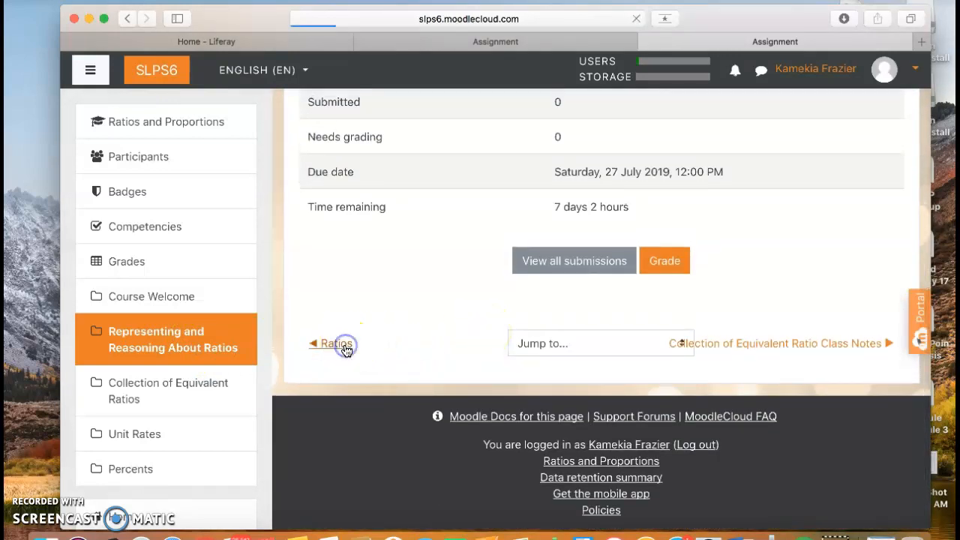
pyautogui.click(231, 343)
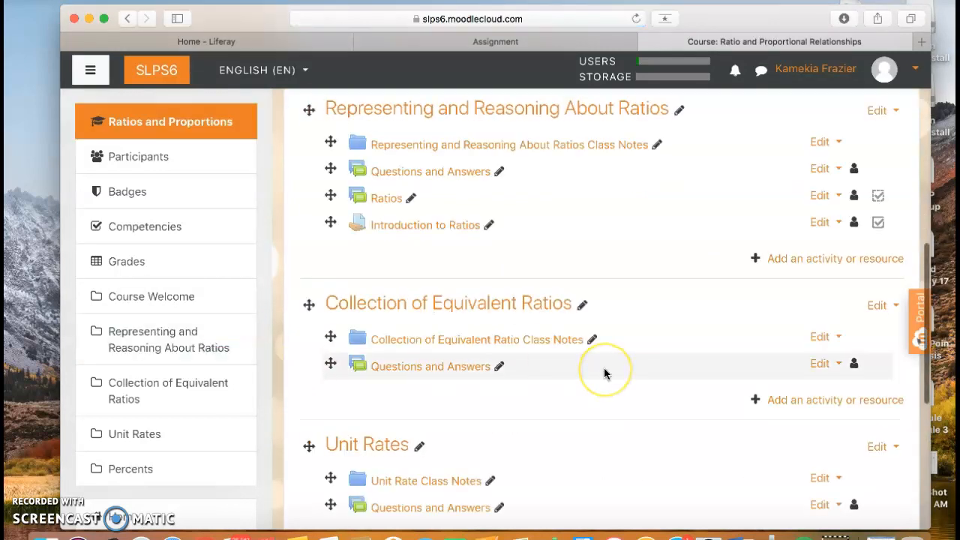
pyautogui.scroll(2, 606, 372)
pyautogui.click(812, 326)
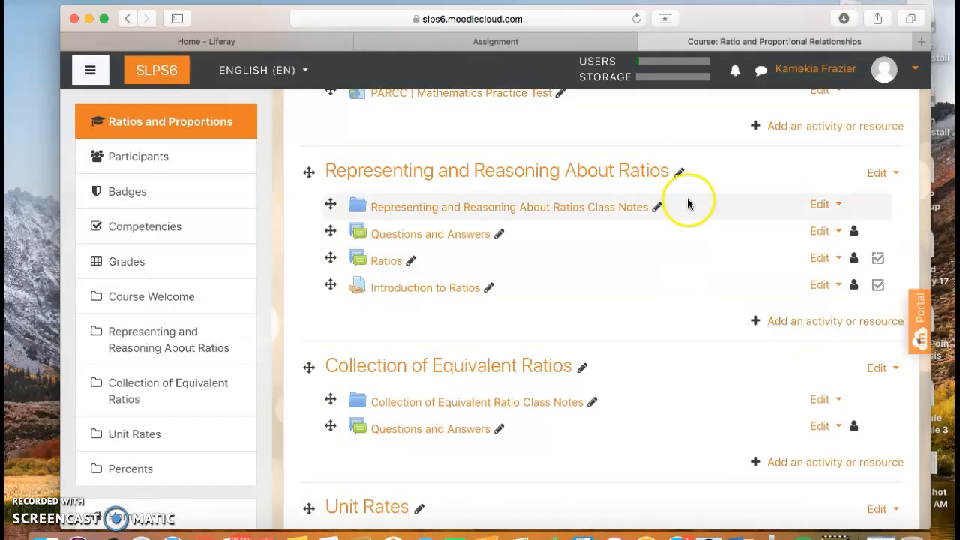
pyautogui.click(796, 321)
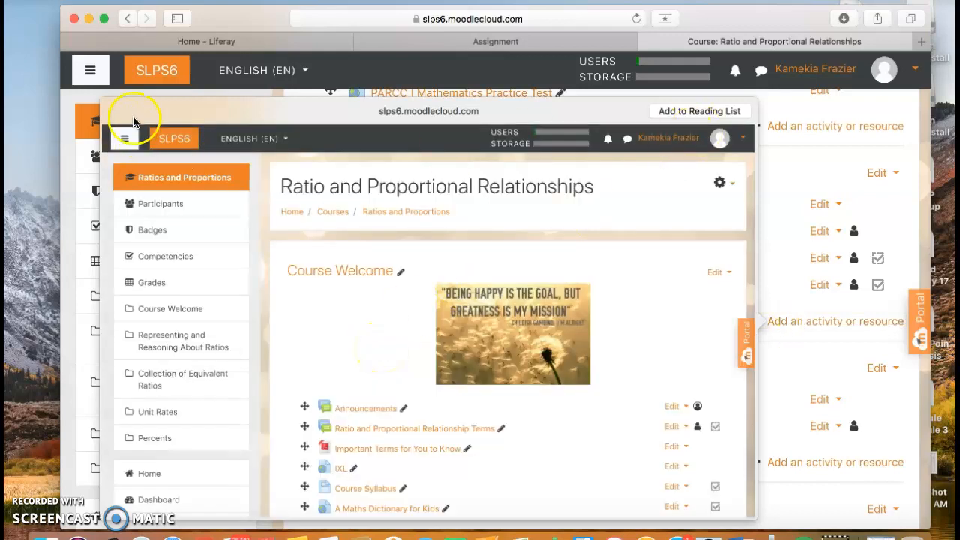
pyautogui.click(795, 175)
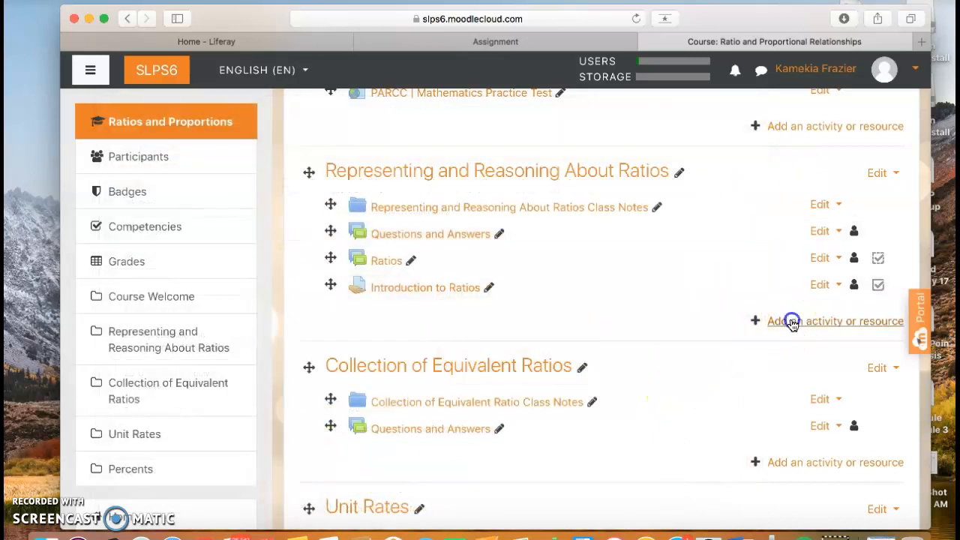
# Step: Add a new URL resource to the Representing and Reasoning About Ratios section
pyautogui.click(792, 321)
pyautogui.scroll(-5, 374, 342)
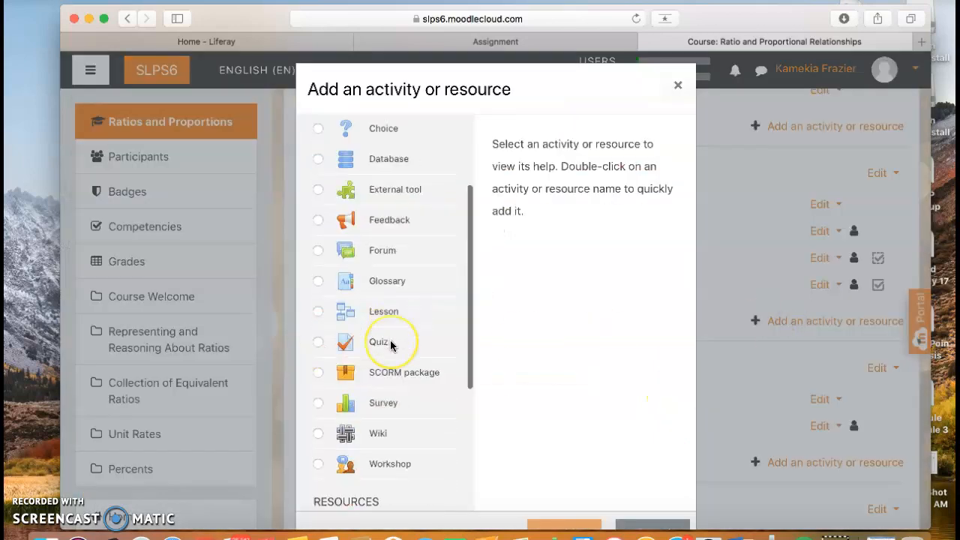
pyautogui.scroll(-3, 390, 344)
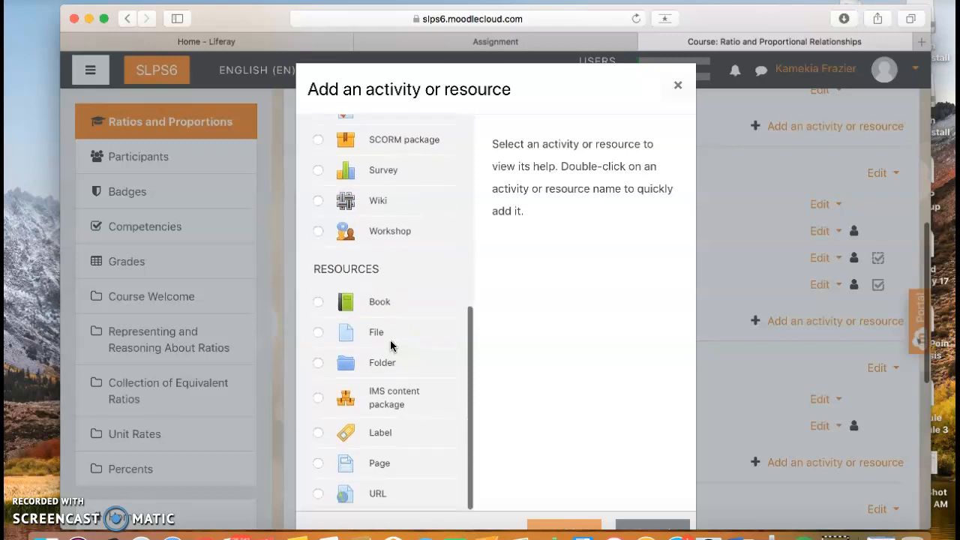
pyautogui.click(315, 495)
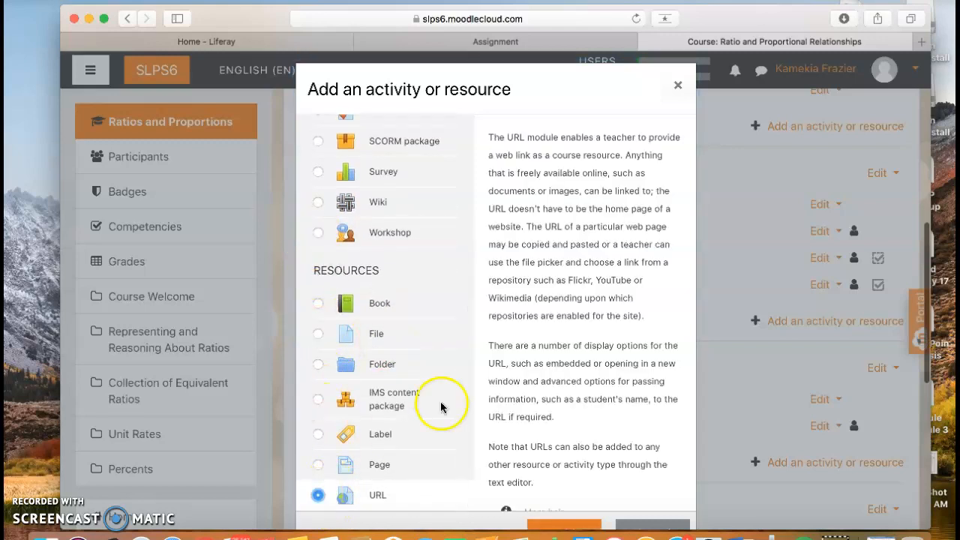
pyautogui.scroll(-1, 499, 387)
pyautogui.click(562, 527)
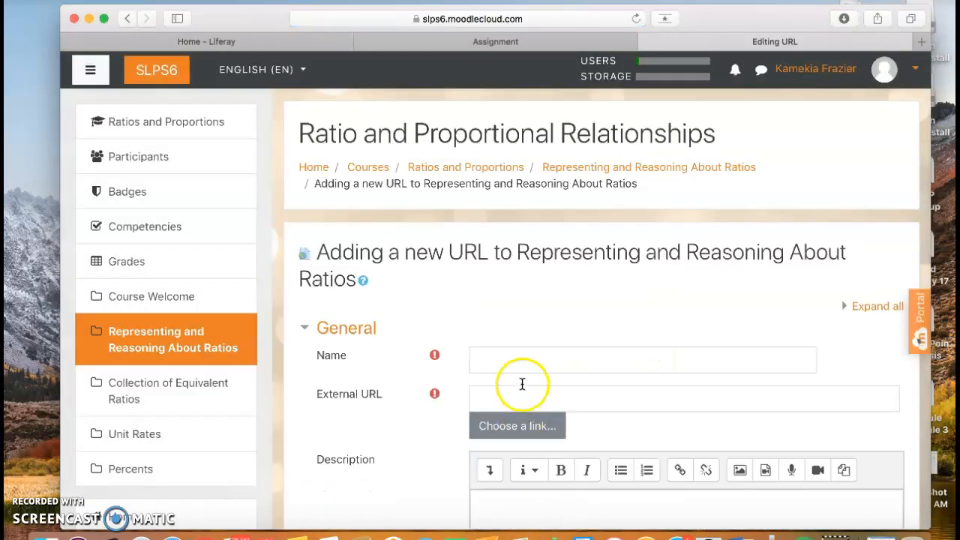
pyautogui.click(518, 358)
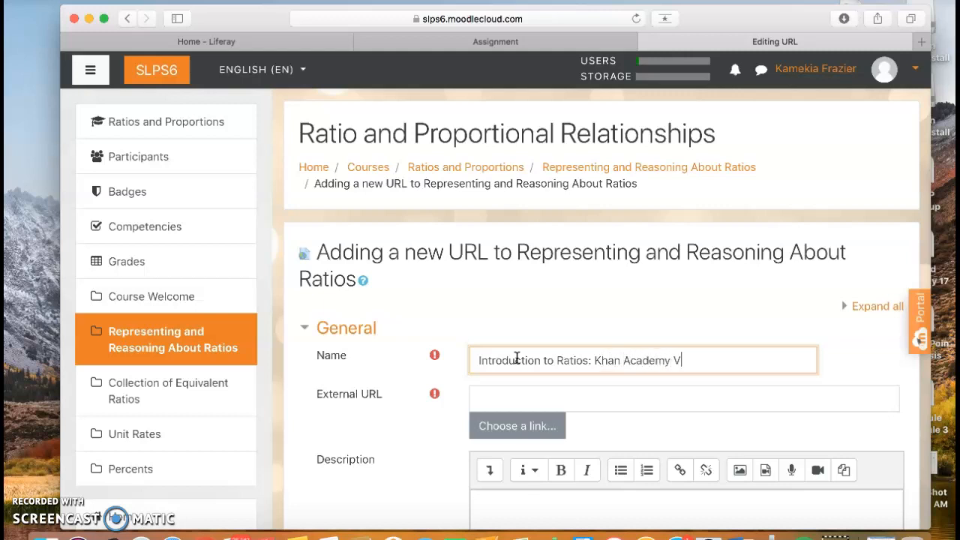
pyautogui.click(517, 398)
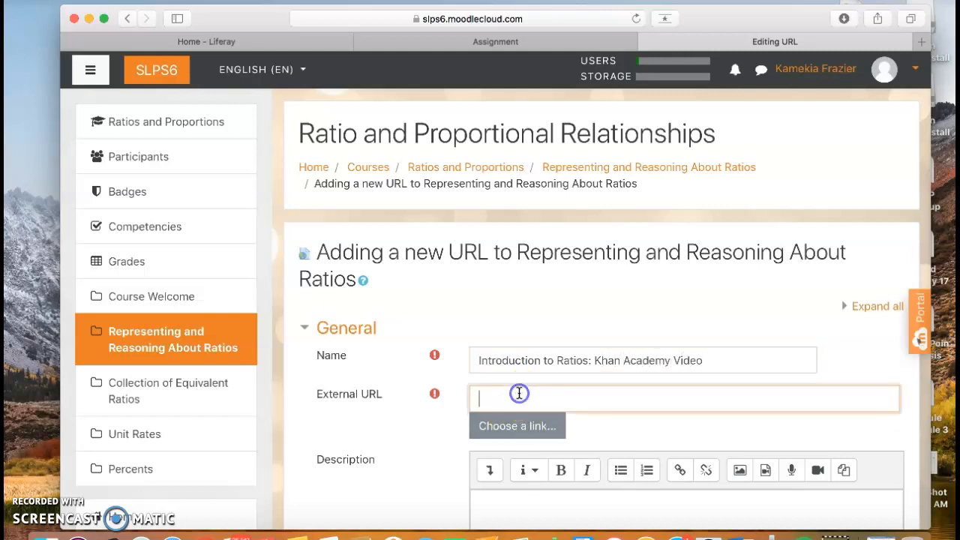
pyautogui.write('https://www.khanacademy.org/math/pre-algebra/pre-algebra-ratios-rates/pre-algebra-ratios-intro/v/ratios-intro')
# Step: Enter the resource description "Watch the short video, to understand ratios."
pyautogui.scroll(-5, 434, 412)
pyautogui.click(524, 234)
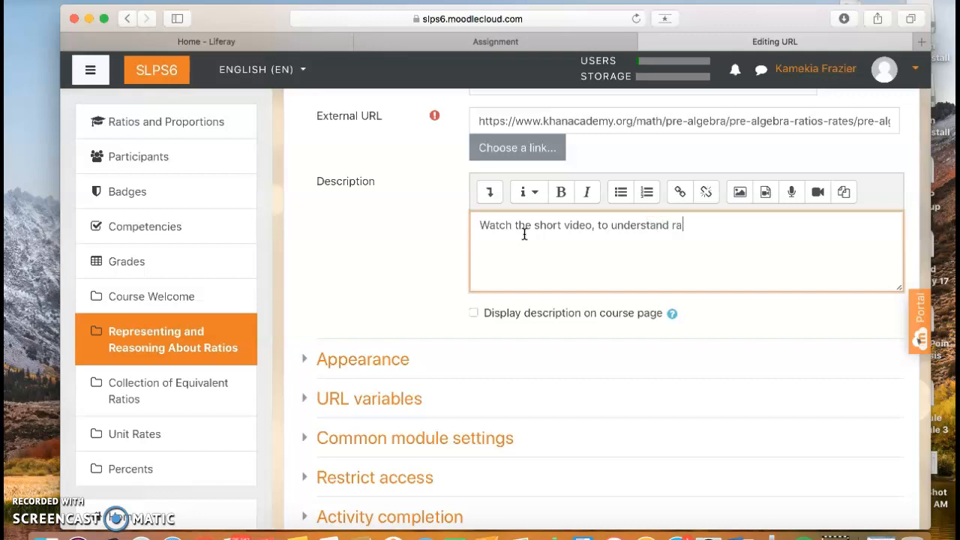
pyautogui.write('os.')
# Step: Set the resource's completion tracking to "Show activity as complete when conditions are met" in the activity completion settings
pyautogui.scroll(-5, 388, 398)
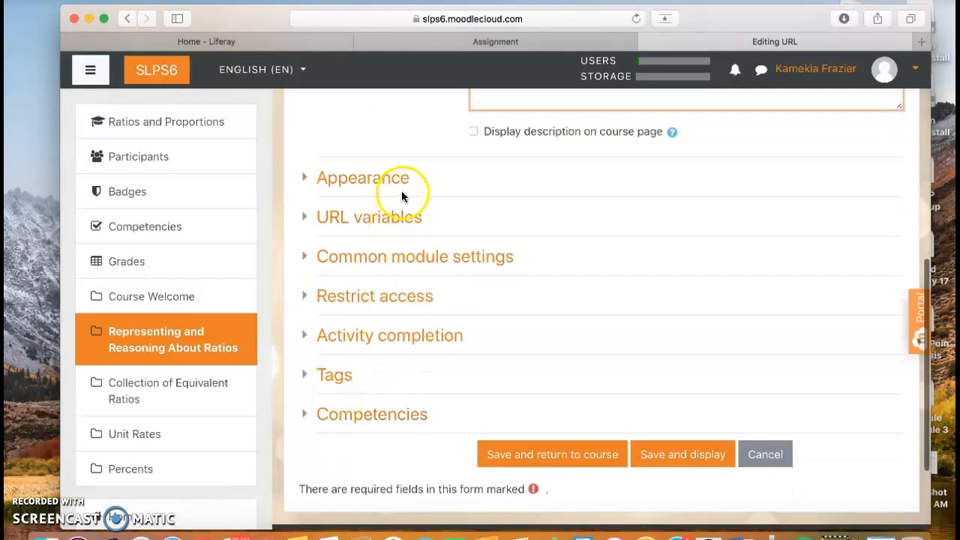
pyautogui.click(403, 339)
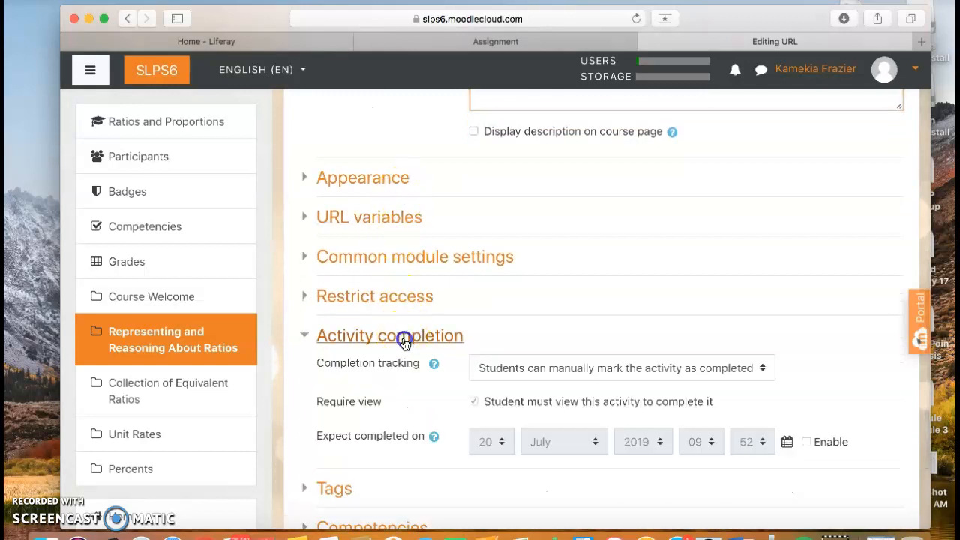
pyautogui.click(636, 369)
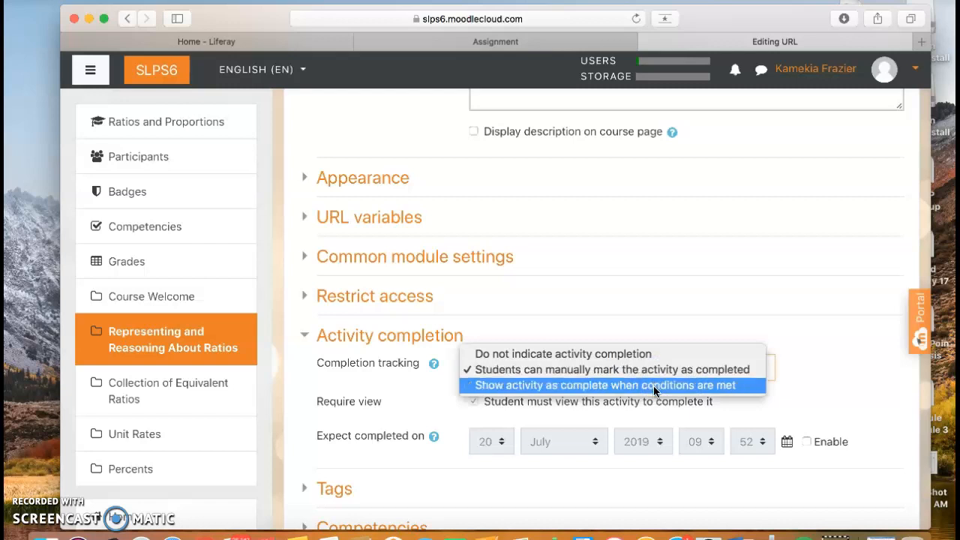
pyautogui.click(653, 386)
pyautogui.scroll(-3, 653, 385)
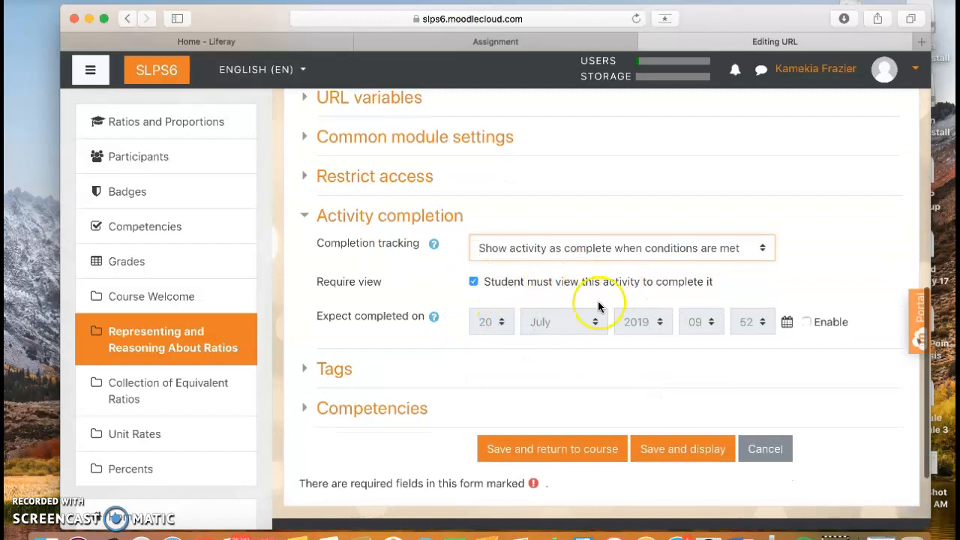
# Step: Enable the expected completion date for the URL resource, then save and display it
pyautogui.scroll(-2, 614, 360)
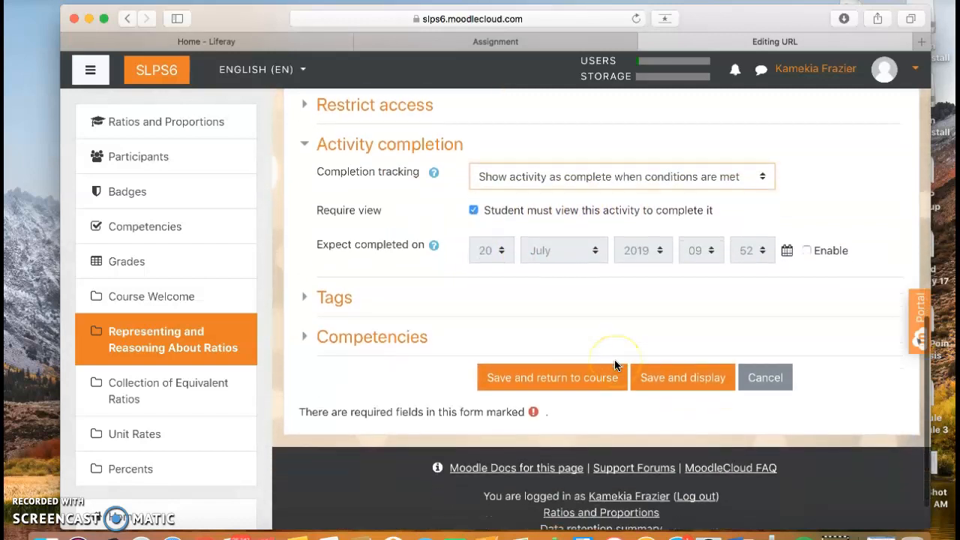
pyautogui.click(806, 251)
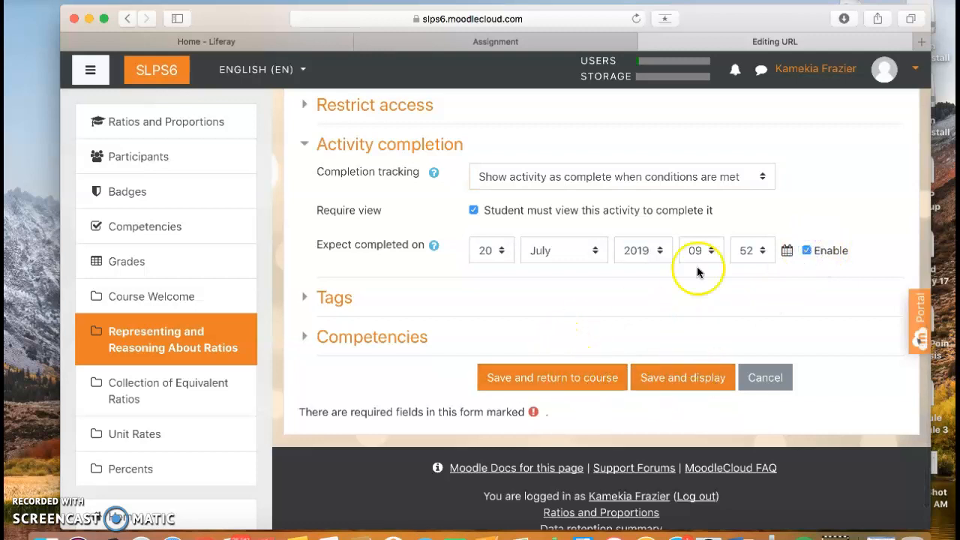
pyautogui.click(690, 382)
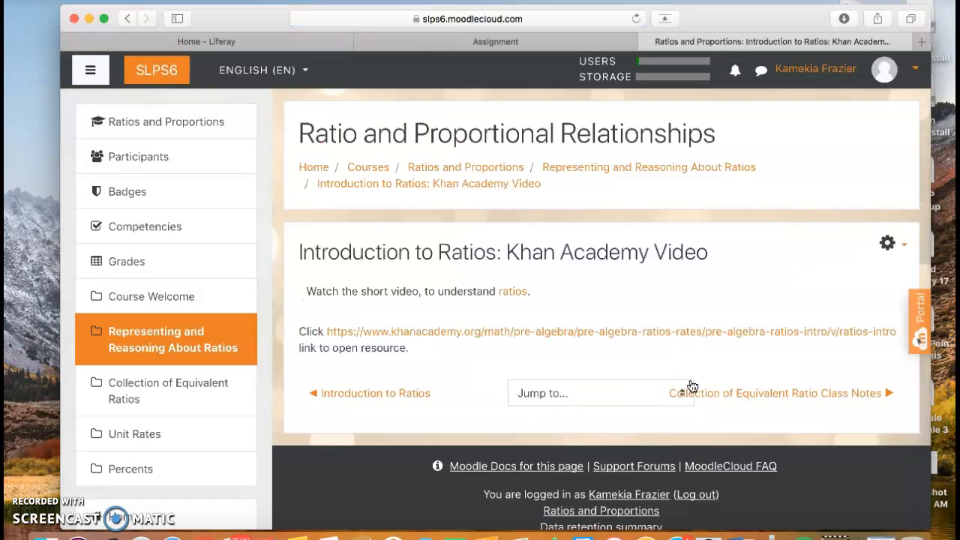
# Step: Test the Khan Academy link by opening it and playing the video, then go back to the resource page
pyautogui.click(560, 332)
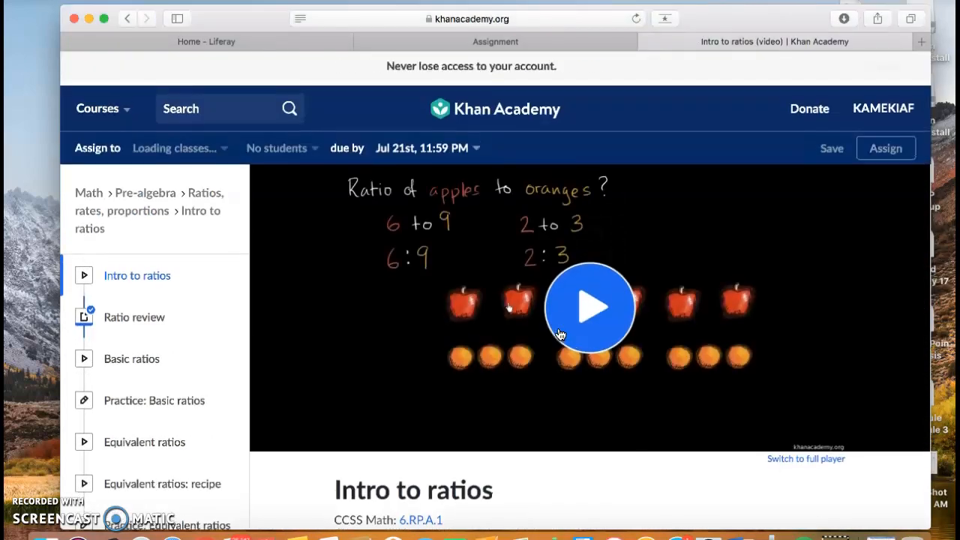
pyautogui.click(594, 306)
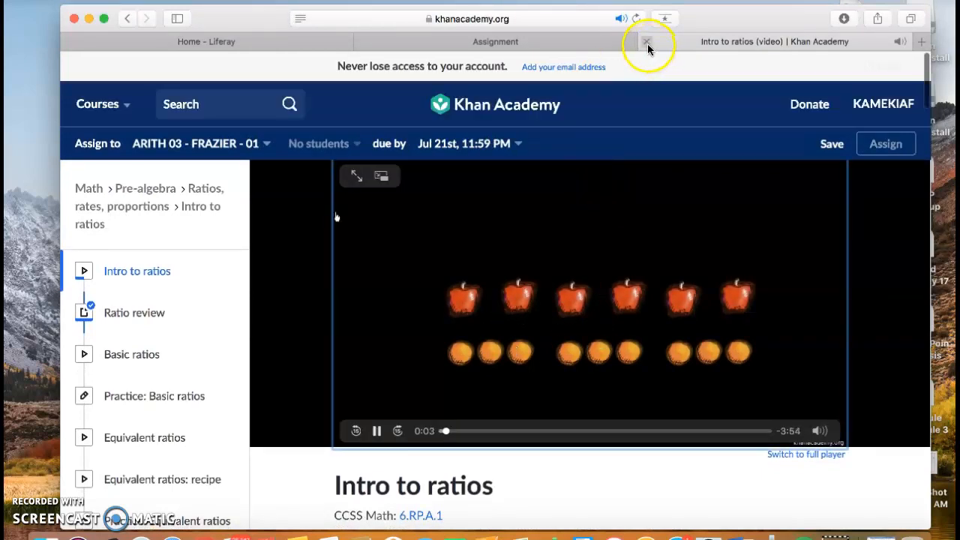
pyautogui.click(128, 20)
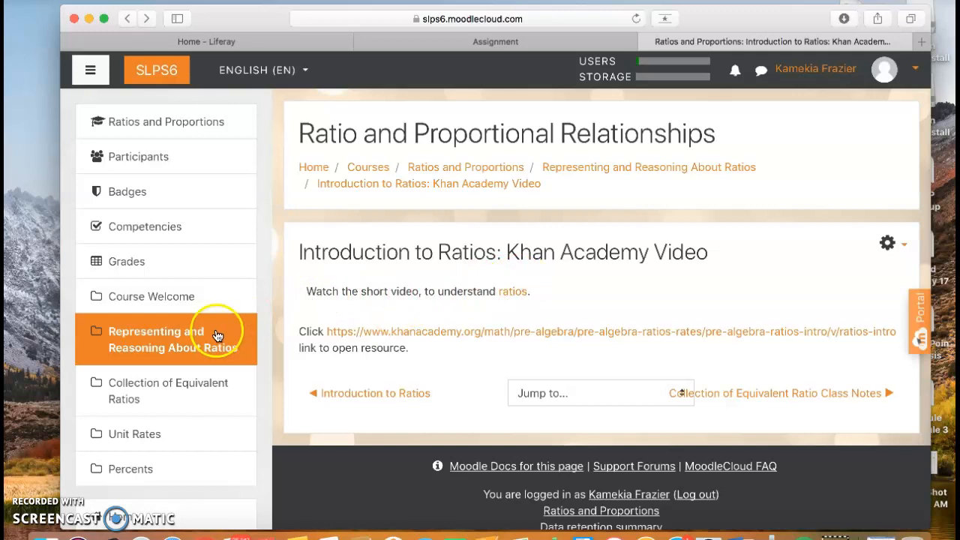
# Step: Return to the course page and look over the activities listed in the Representing and Reasoning About Ratios section
pyautogui.click(198, 298)
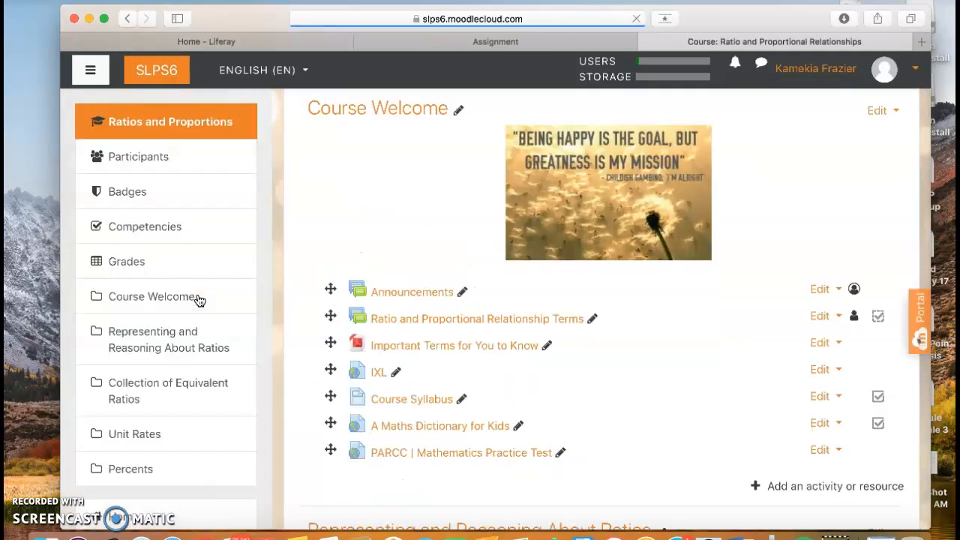
pyautogui.scroll(-10, 594, 449)
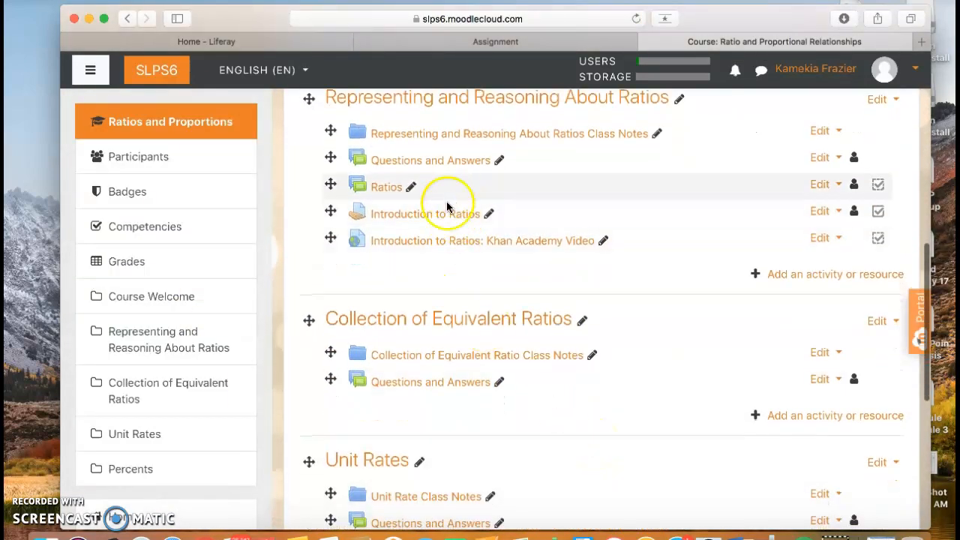